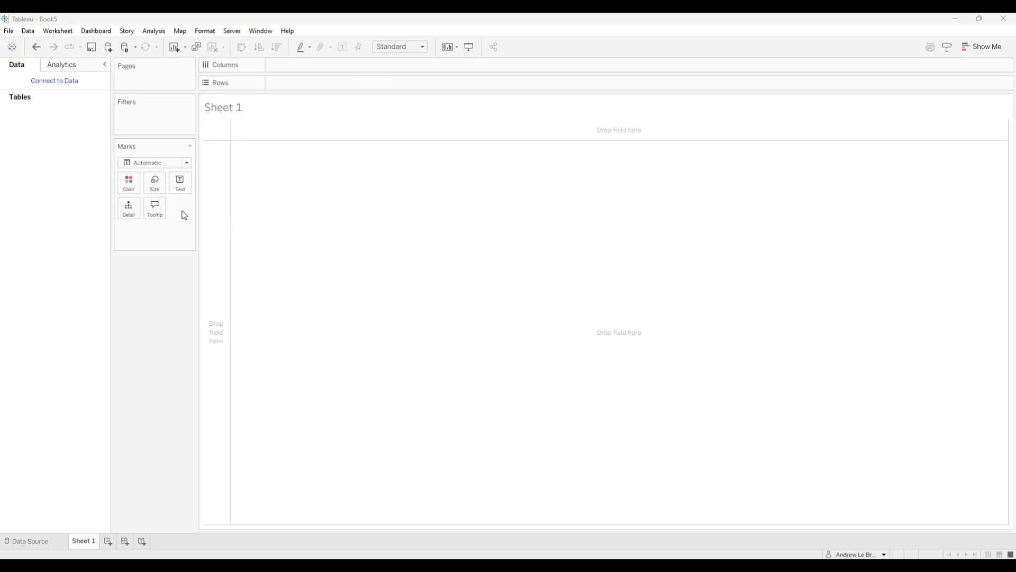
- Connect to the Microsoft Excel file "Relationship survey datasource .xlsx" in the Video example folder
left_click(66, 82)
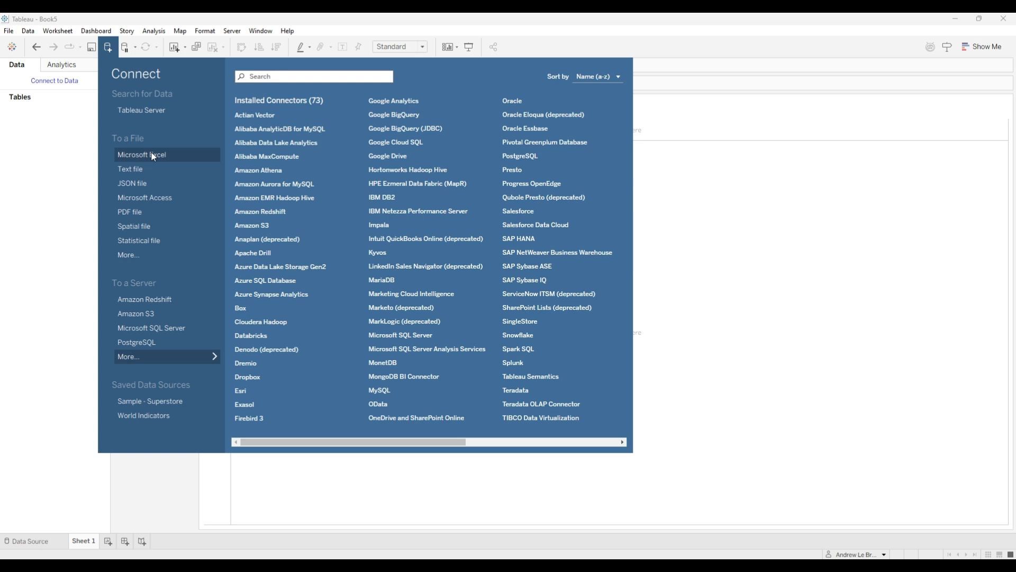
left_click(183, 156)
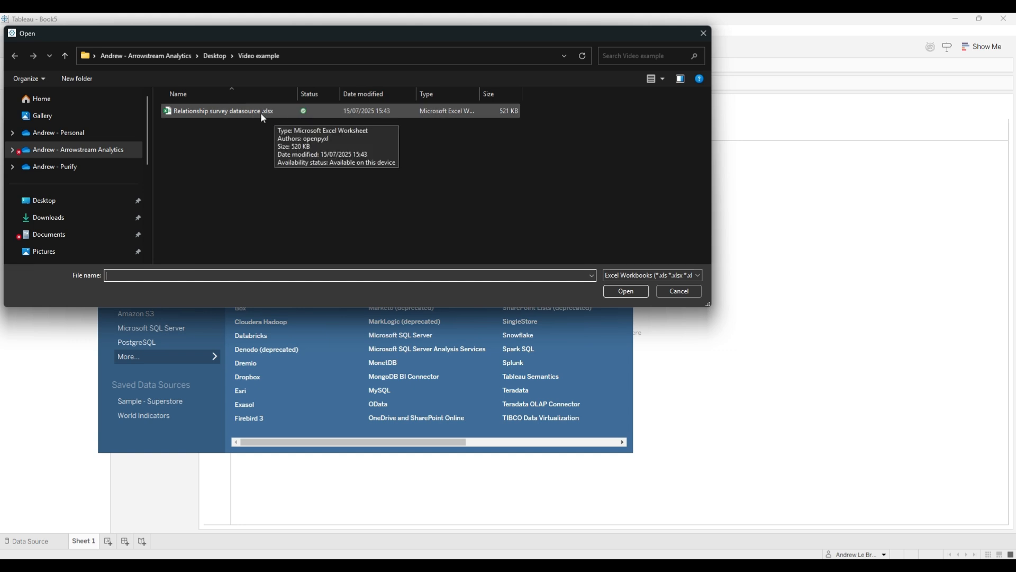
left_click(245, 116)
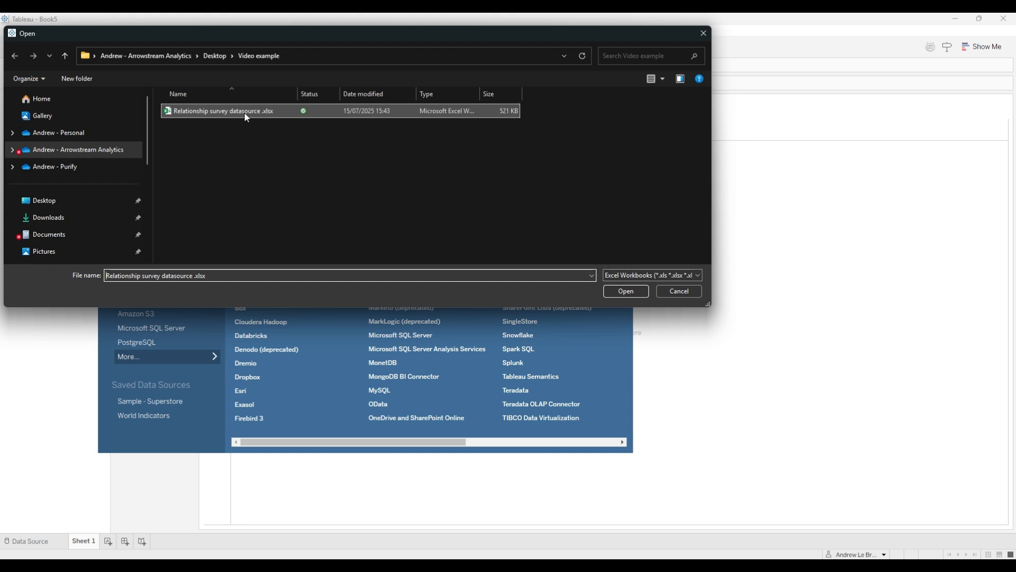
left_click(626, 291)
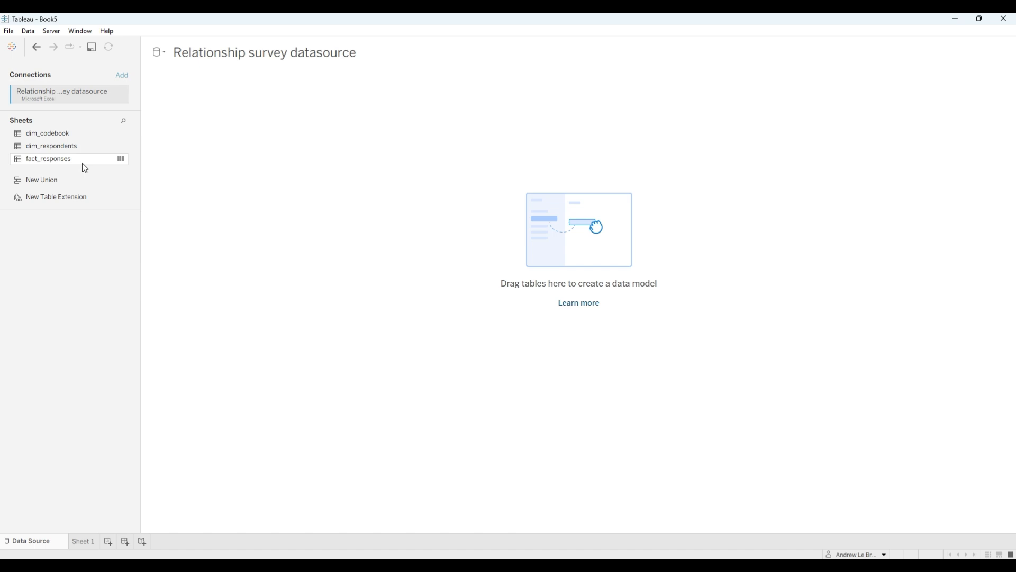
- Add fact_responses as the base table of the data model and enlarge the data preview area
left_click_drag(70, 166, 190, 137)
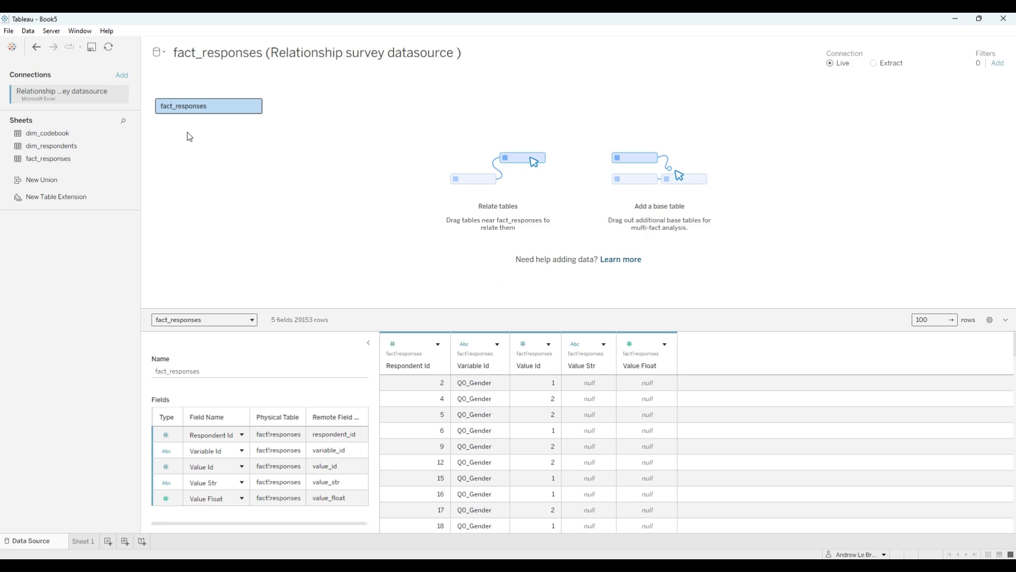
left_click_drag(341, 311, 326, 196)
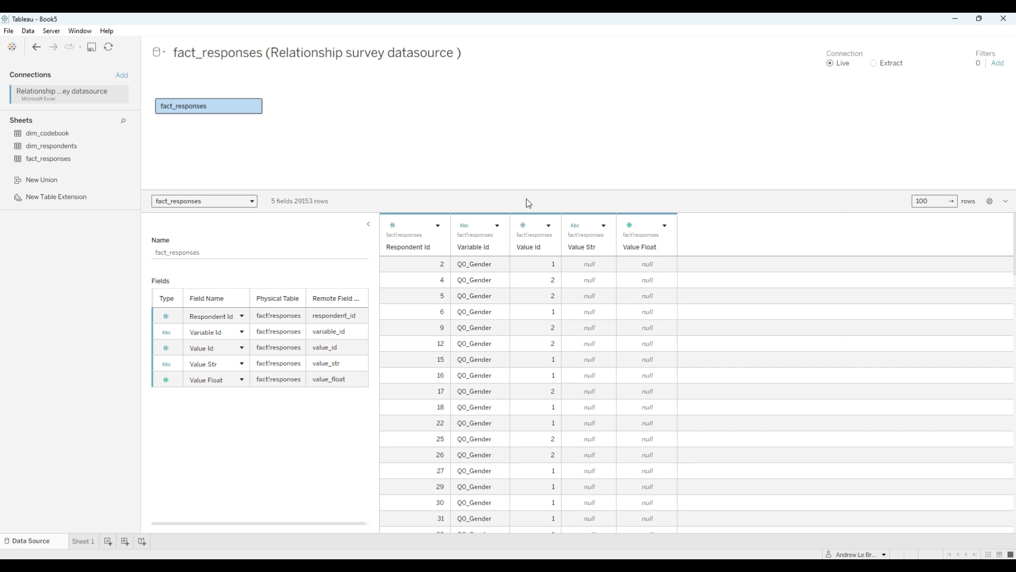
mouse_move(527, 196)
left_mouse_down()
mouse_move(535, 256)
mouse_move(532, 209)
left_mouse_up()
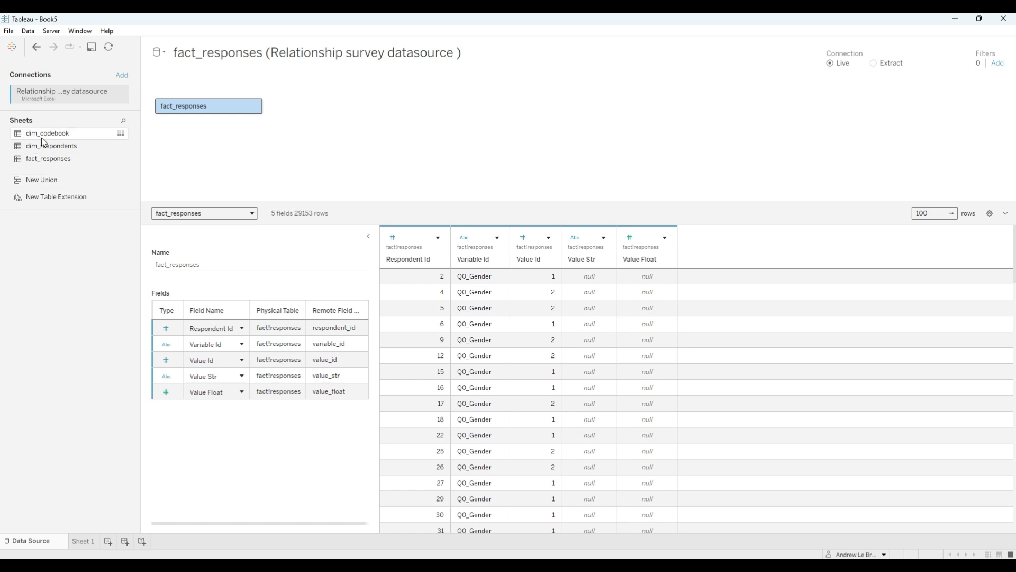
- Add dim_codebook to the model and relate it to fact_responses by matching Variable Id in both tables
left_click_drag(40, 133, 335, 103)
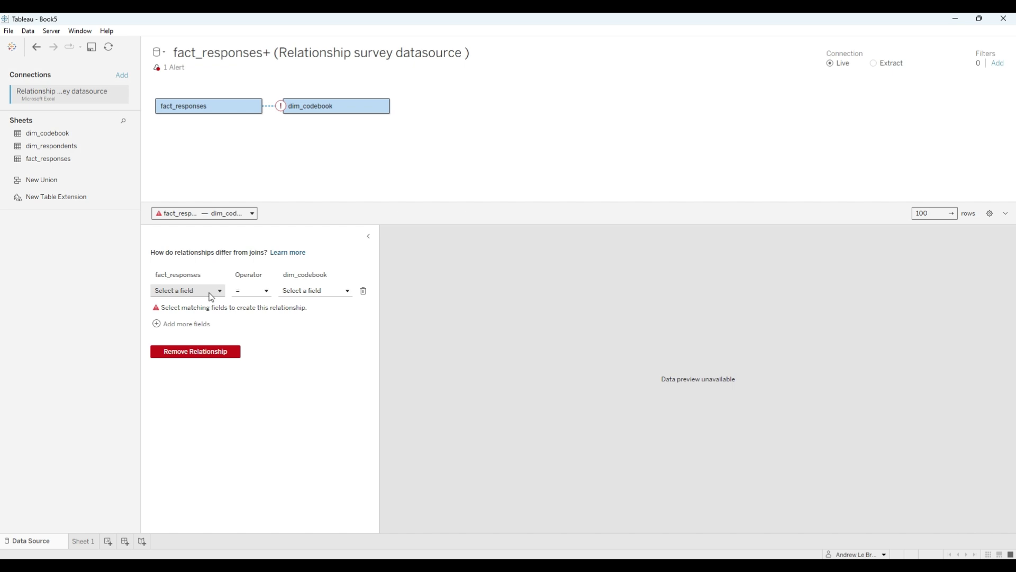
left_click(192, 296)
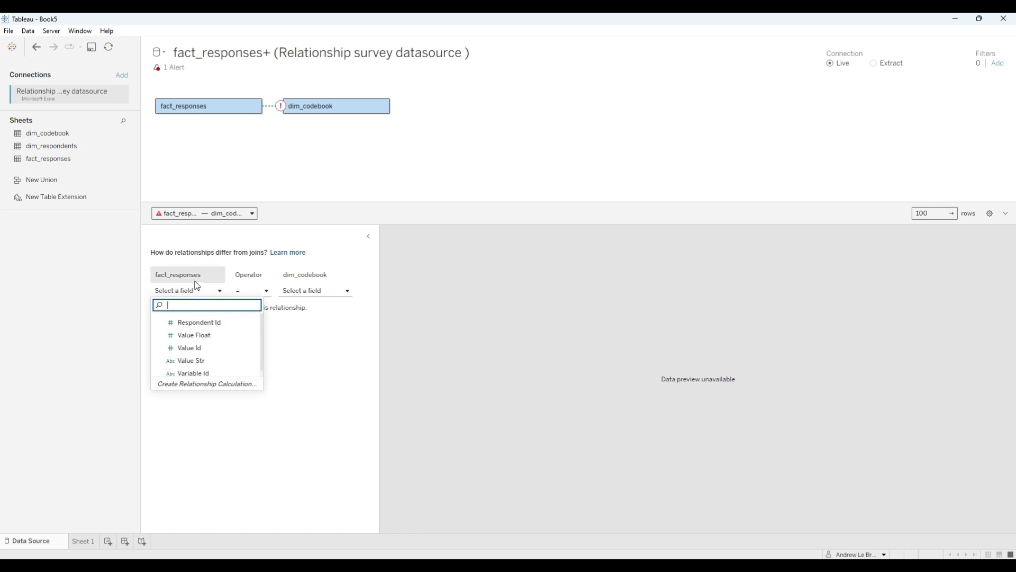
scroll(217, 358, "down", 1)
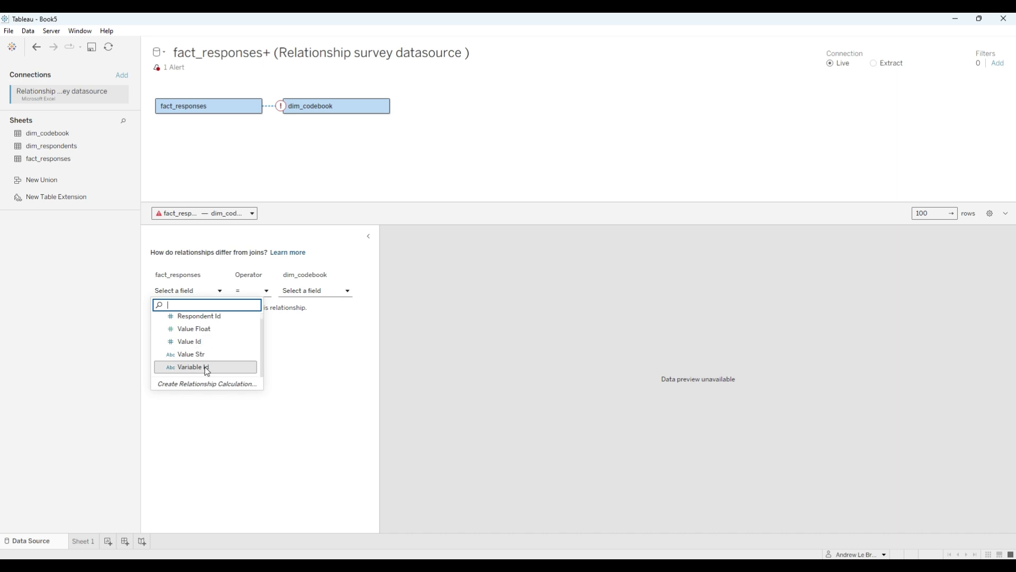
left_click(207, 370)
left_click(318, 292)
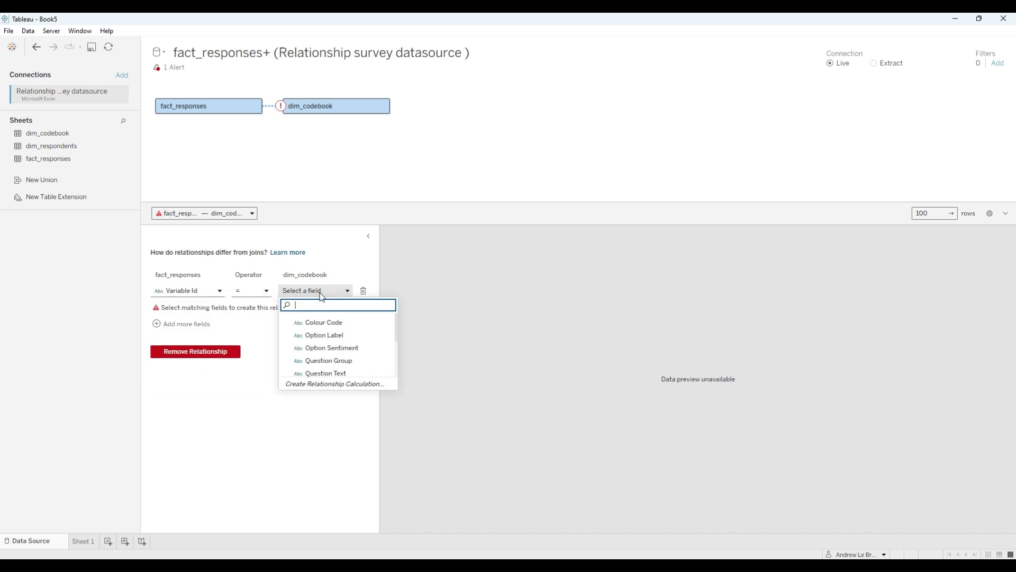
scroll(329, 354, "down", 1)
left_click(329, 373)
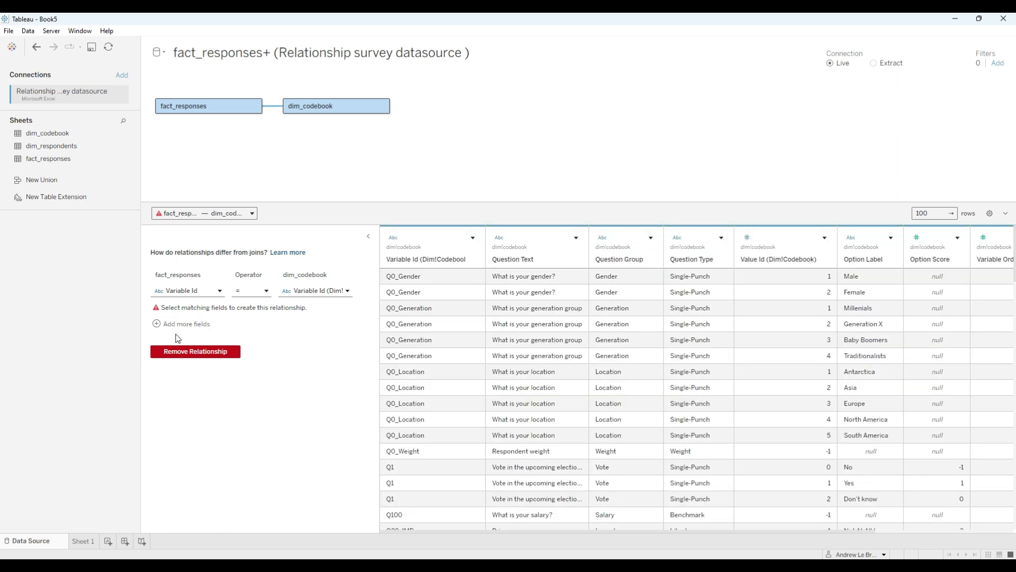
- Add a second matching condition to the dim_codebook relationship, with Value Id equal in both tables
left_click(192, 324)
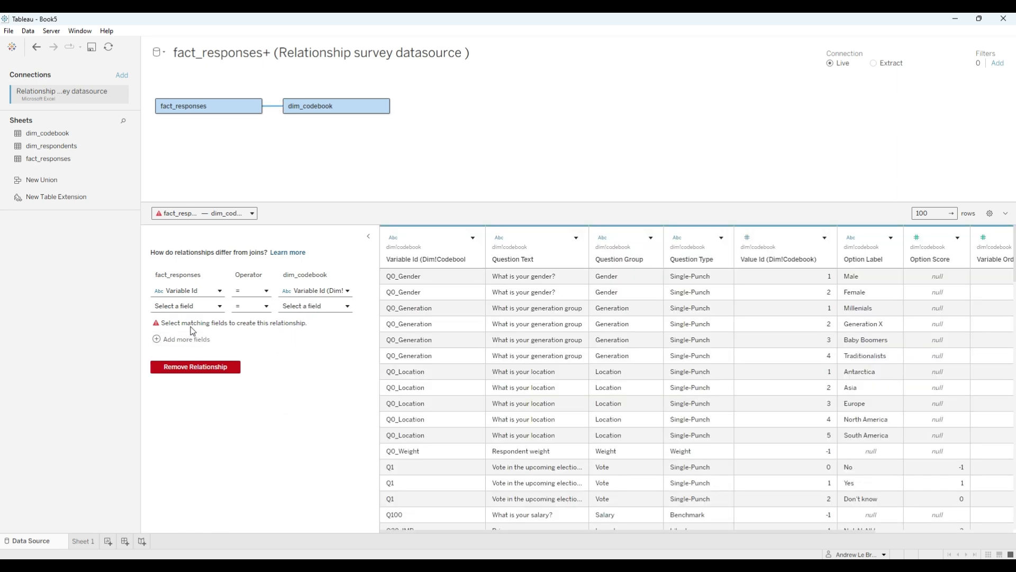
left_click(195, 307)
left_click(189, 362)
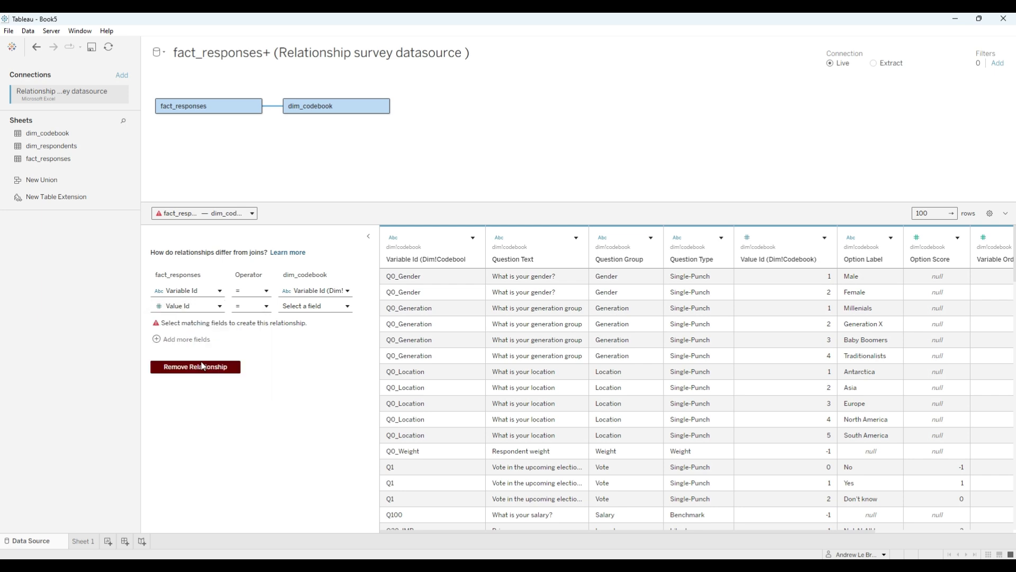
left_click(313, 306)
left_click(317, 350)
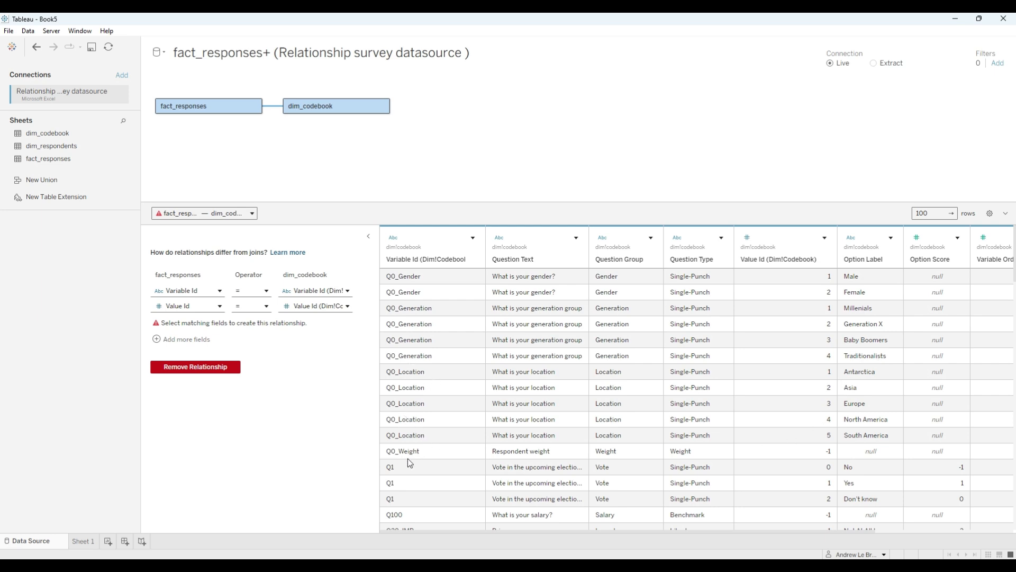
- Examine the Q0_Weight row, its Value Id and the Q0_Gender entry in the dim_codebook preview
left_click_drag(500, 451, 682, 453)
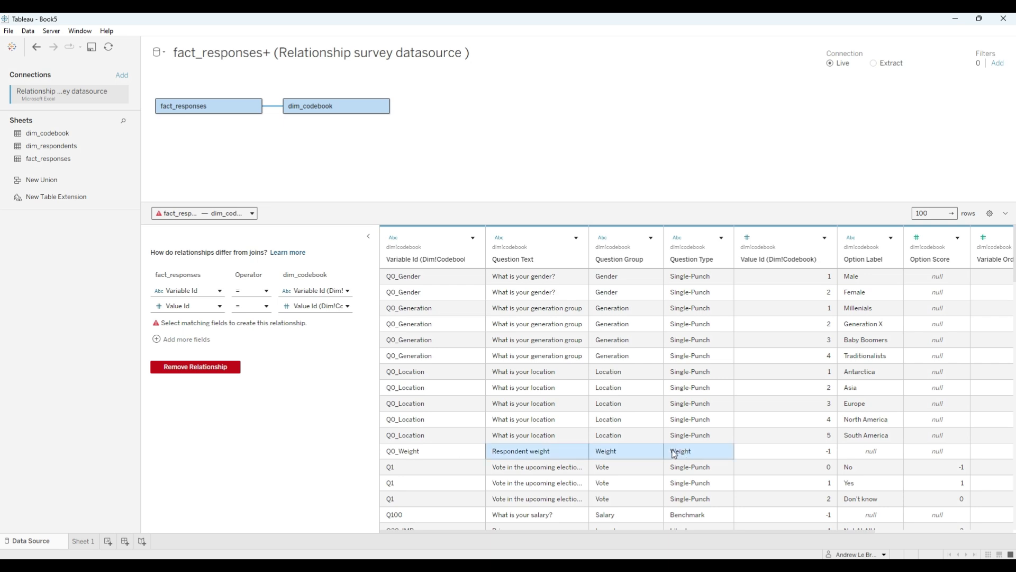
left_click(449, 451)
left_click(801, 453)
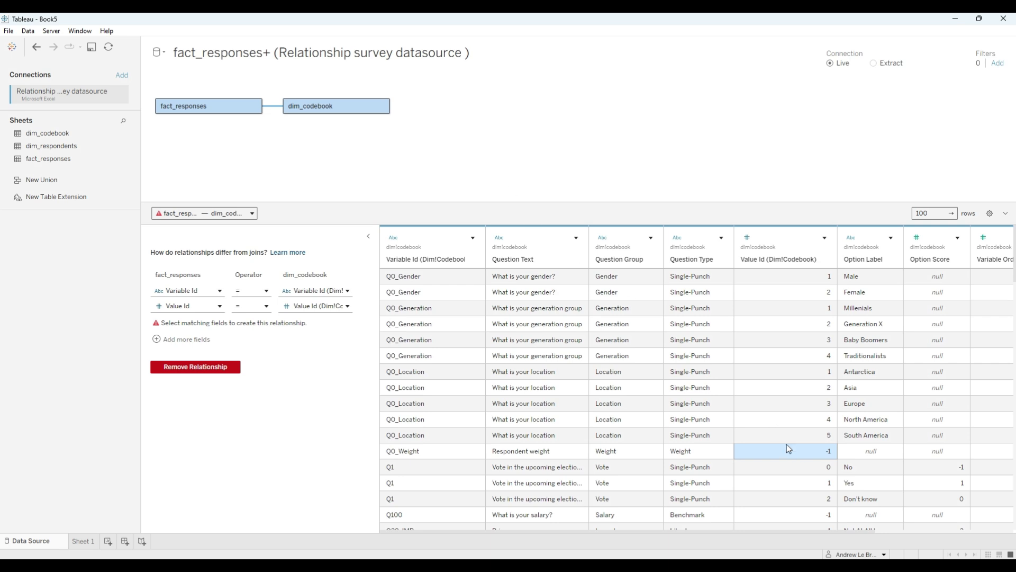
left_click(448, 276)
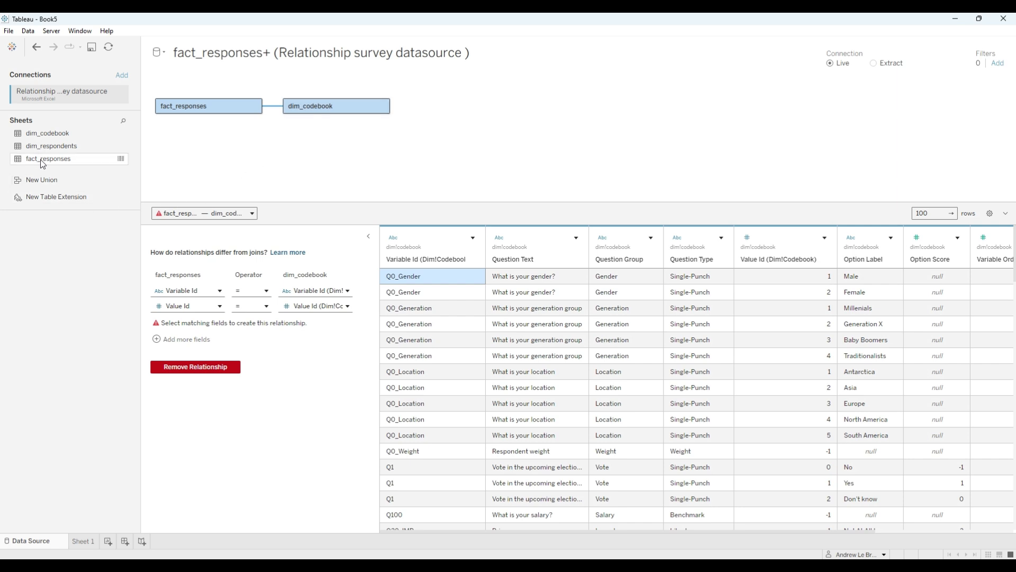
- Add dim_respondents to the model, related to fact_responses on Respondent Id, and check the matched field
left_click_drag(44, 145, 293, 149)
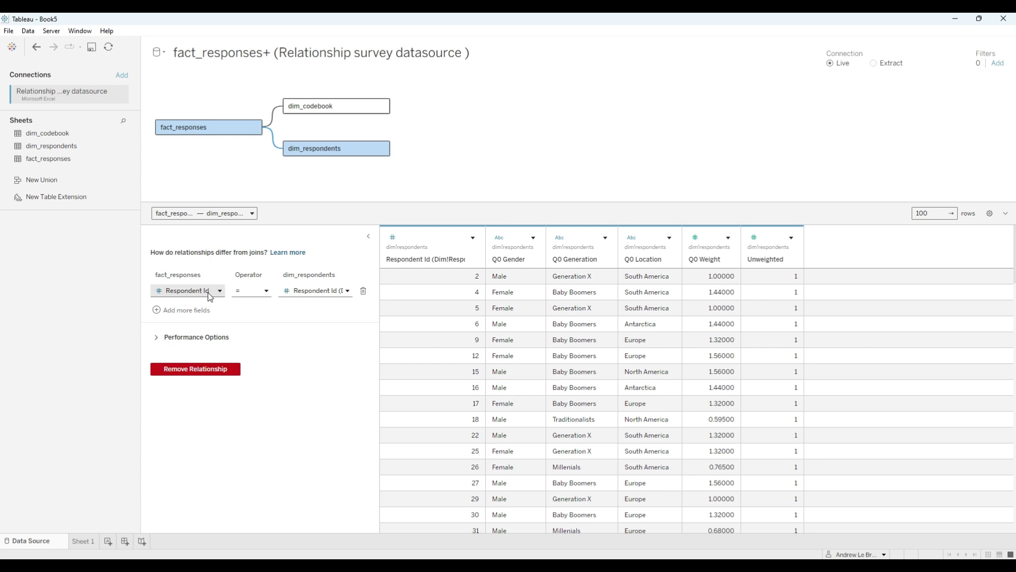
left_click(299, 292)
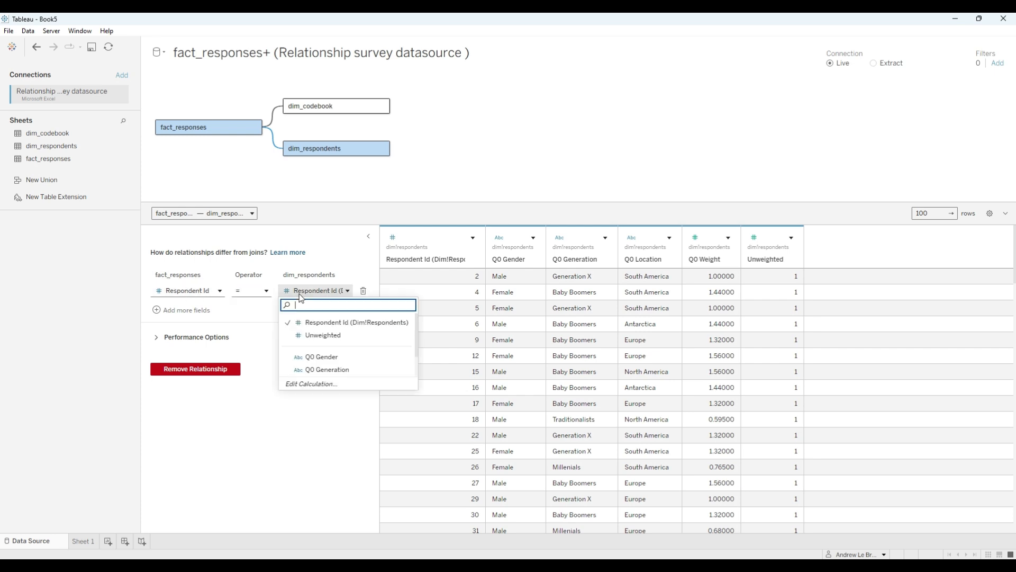
left_click(300, 293)
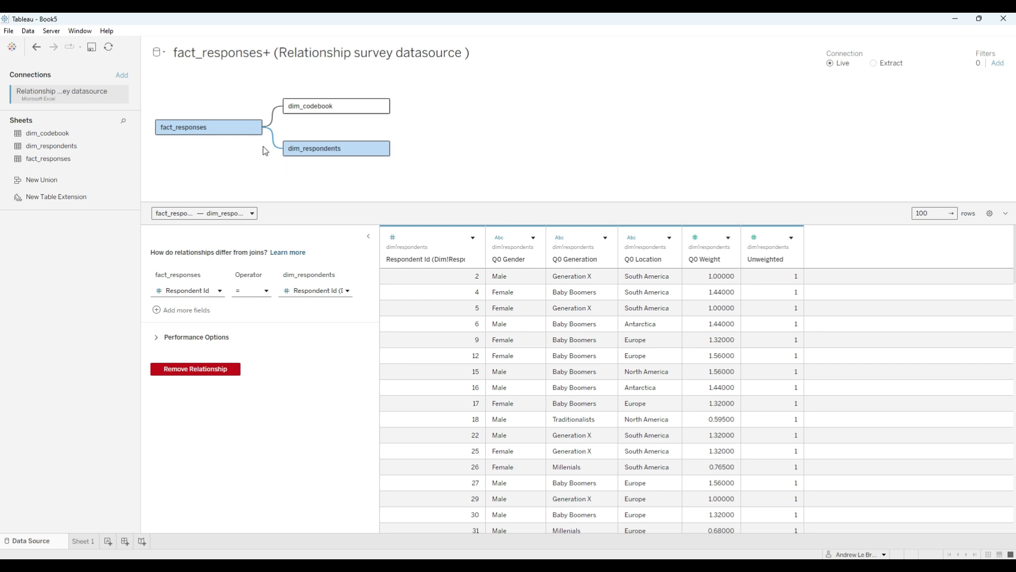
- In the performance options of the dim_respondents relationship, set the cardinality on the dim_respondents side to One
left_click(162, 339)
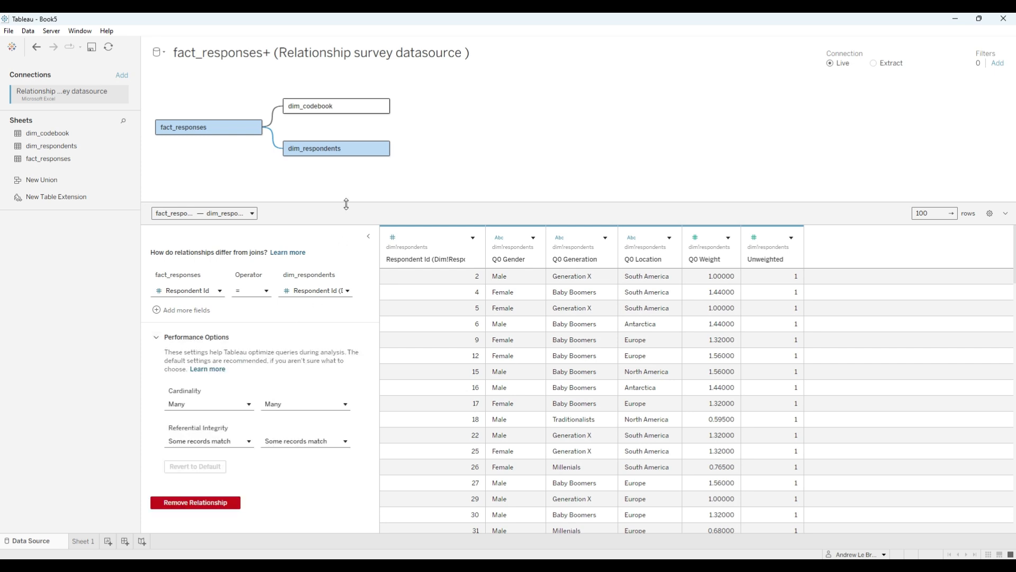
left_click_drag(346, 203, 348, 173)
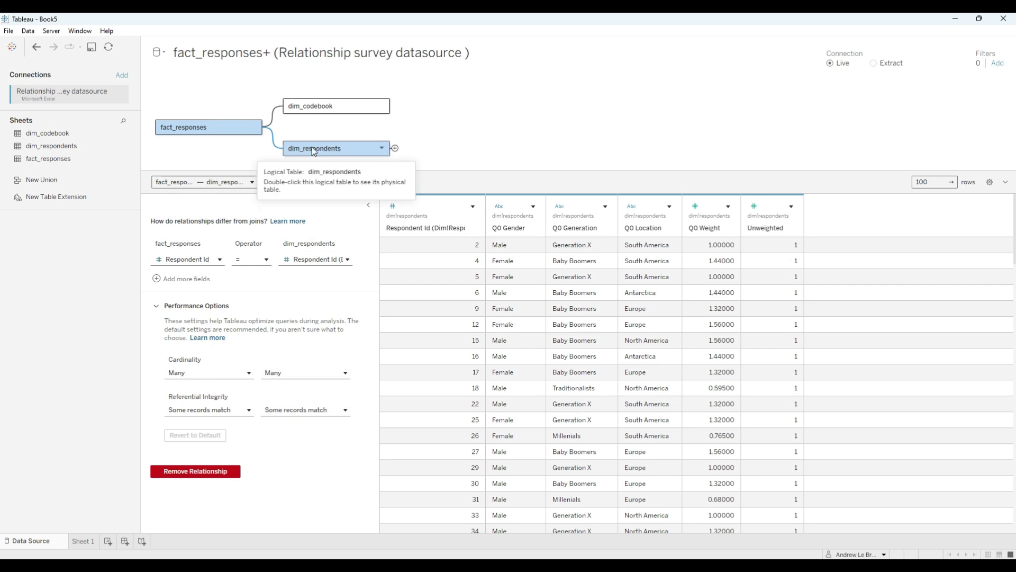
left_click(348, 149)
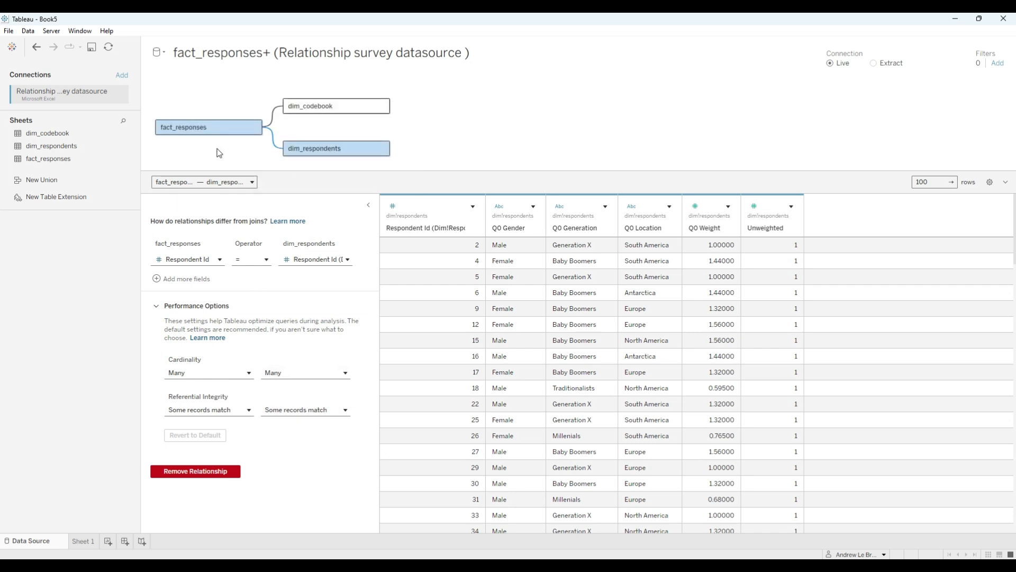
left_click(295, 373)
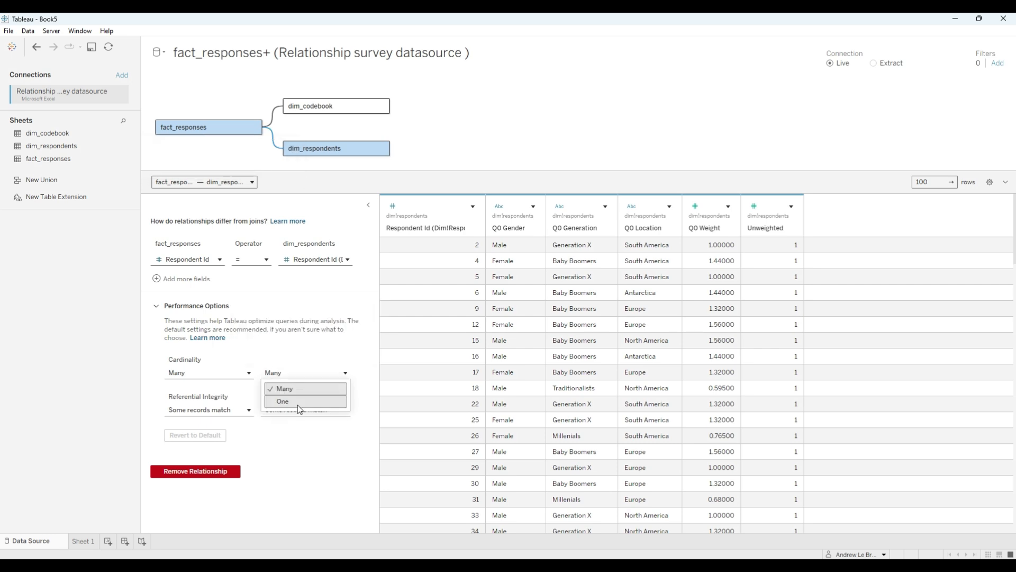
left_click(294, 402)
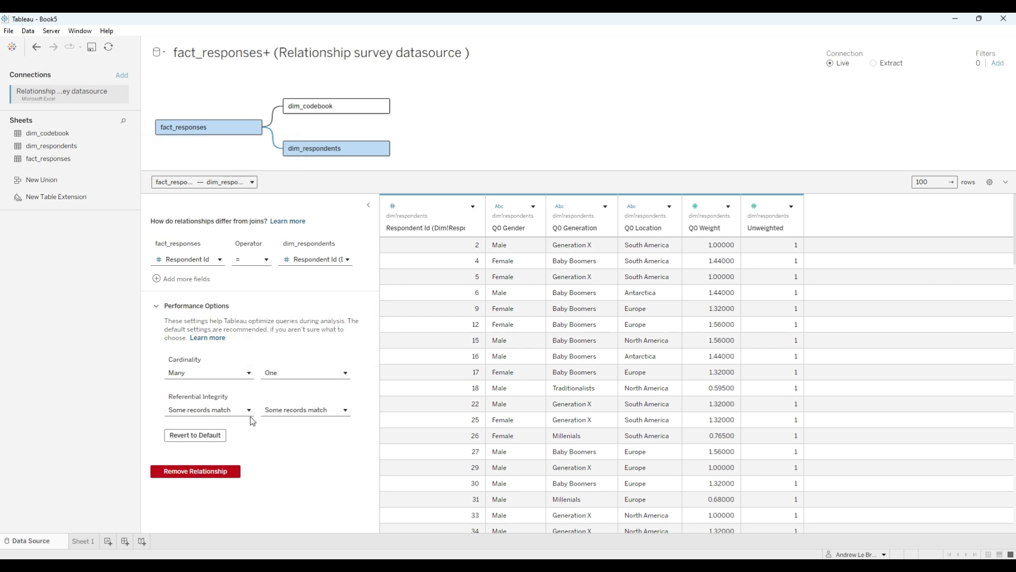
- Set referential integrity to "All records match" for both fact_responses and dim_respondents
mouse_move(244, 416)
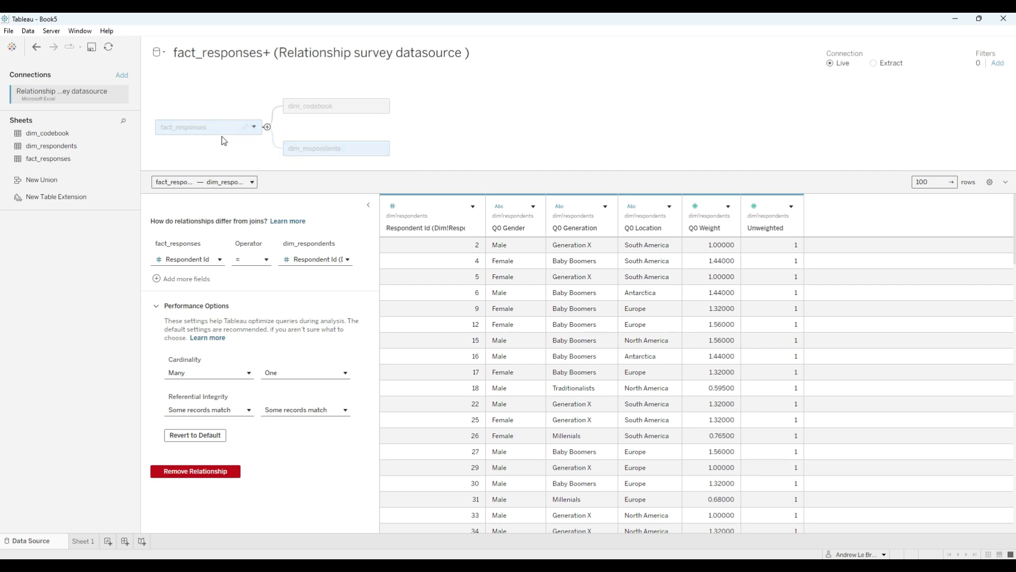
left_click(244, 410)
left_click(240, 439)
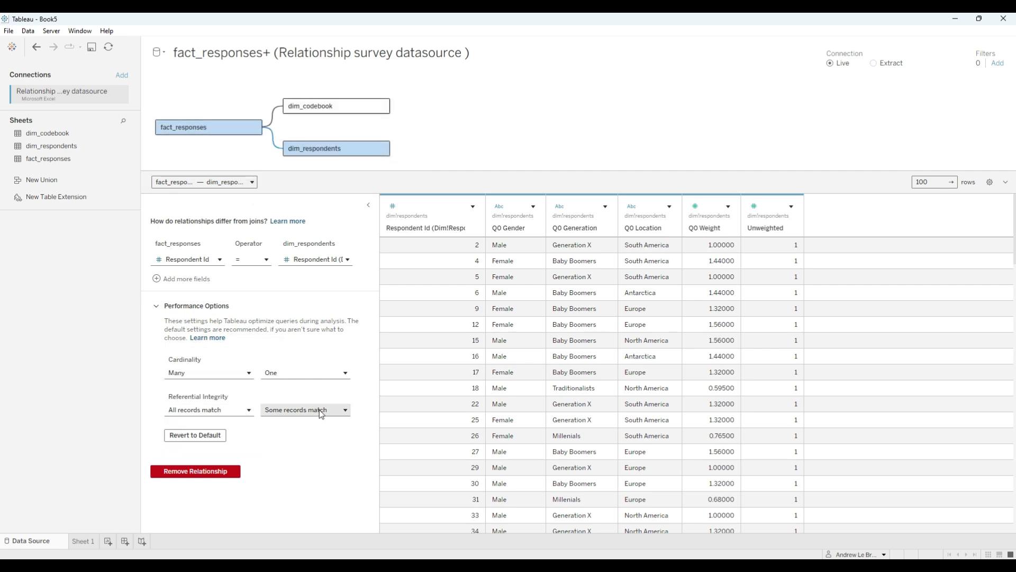
left_click(317, 410)
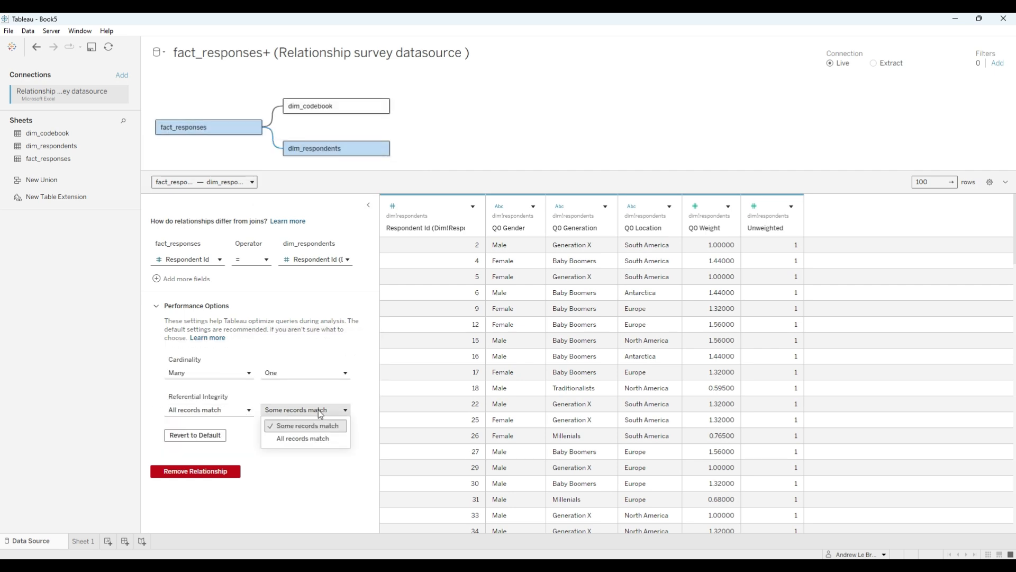
left_click(316, 438)
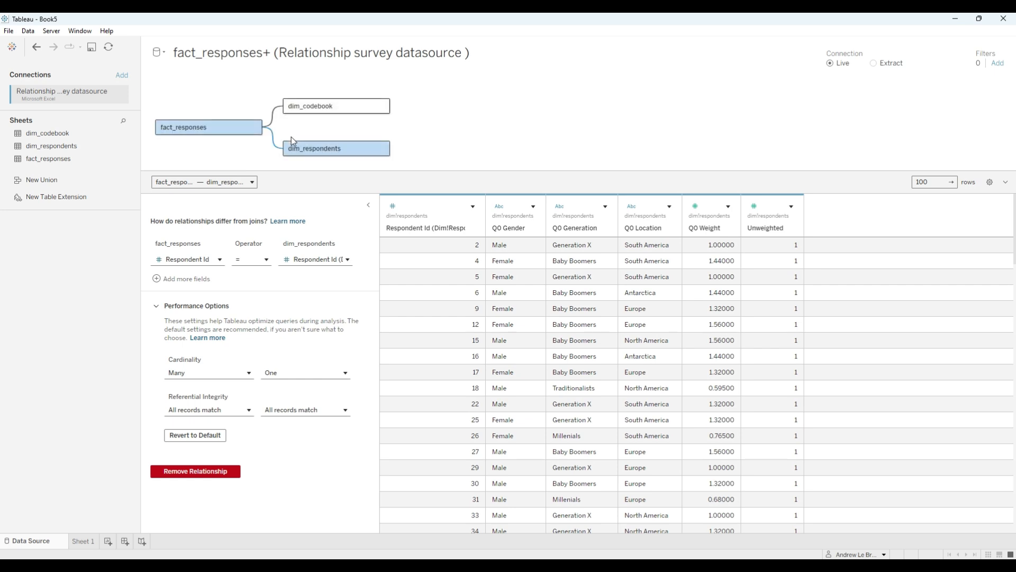
- Set the dim_codebook side of its relationship with fact_responses to cardinality One and enlarge the model canvas
left_click(275, 113)
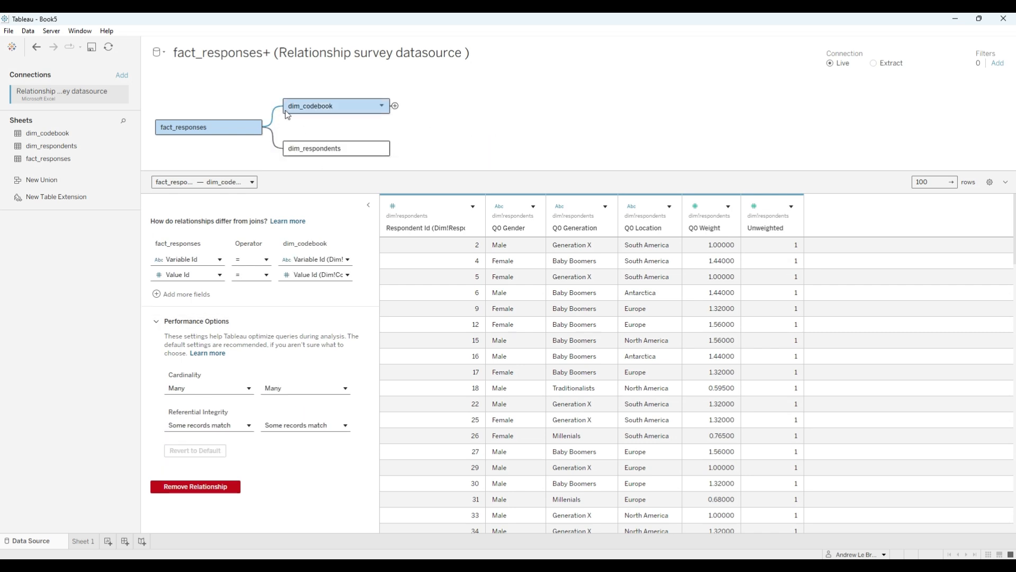
mouse_move(192, 392)
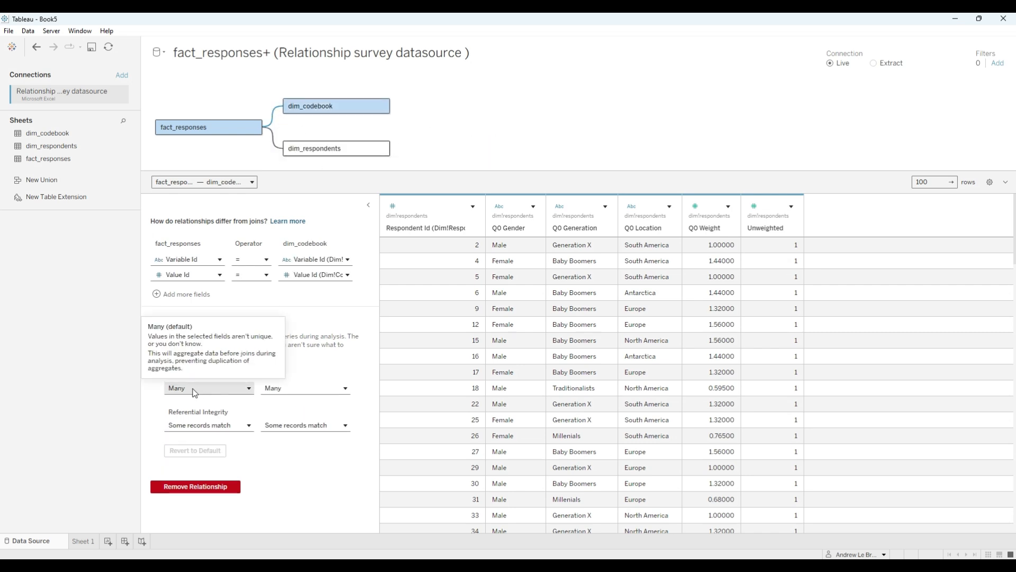
left_click(322, 385)
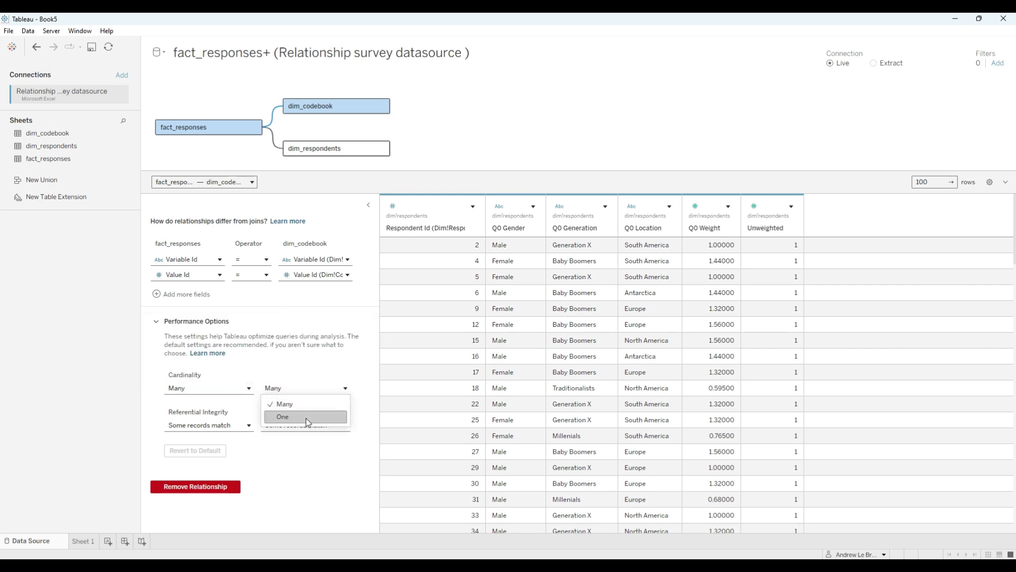
left_click(306, 418)
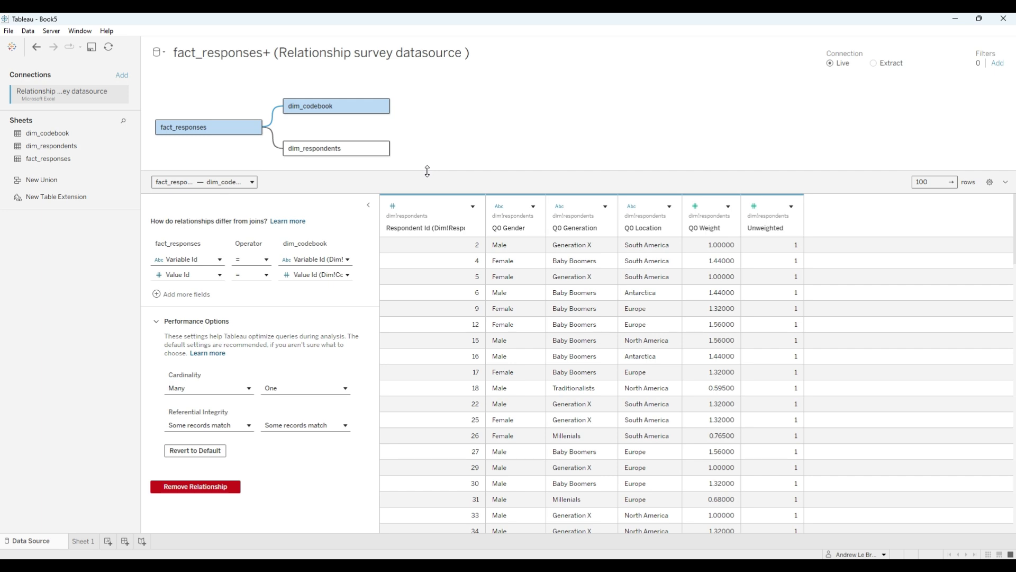
left_click_drag(427, 171, 434, 260)
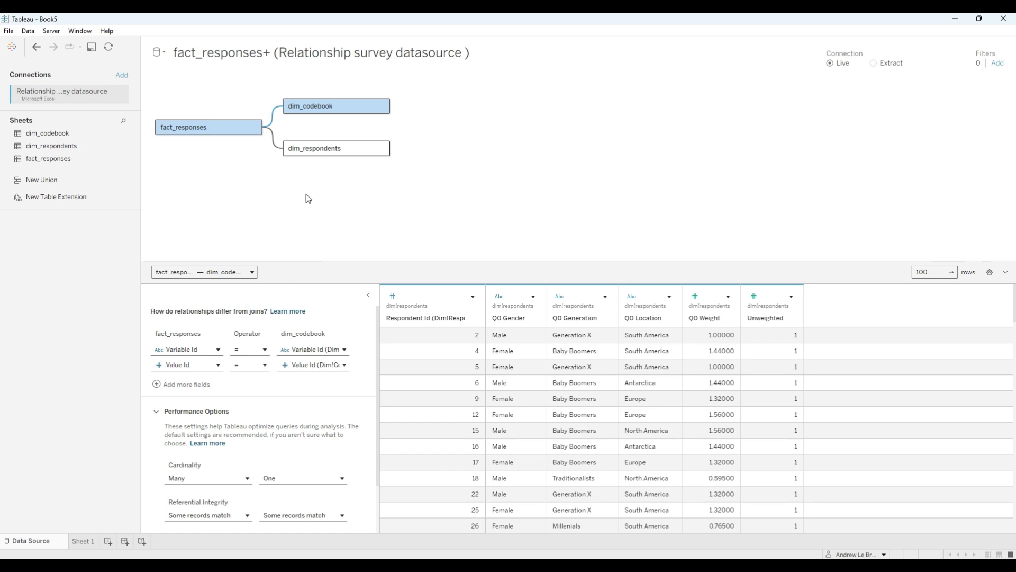
- Switch the connection to Extract and open Sheet 1, saving the extract as "fact_responses+ (Relationship survey datasource ).hyper" over the existing file
left_click(873, 63)
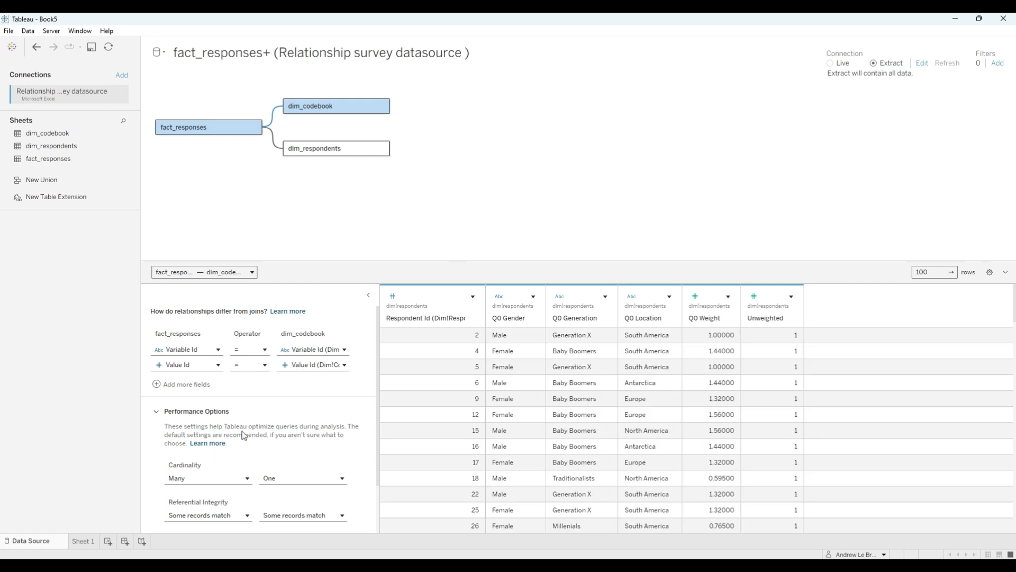
left_click(83, 541)
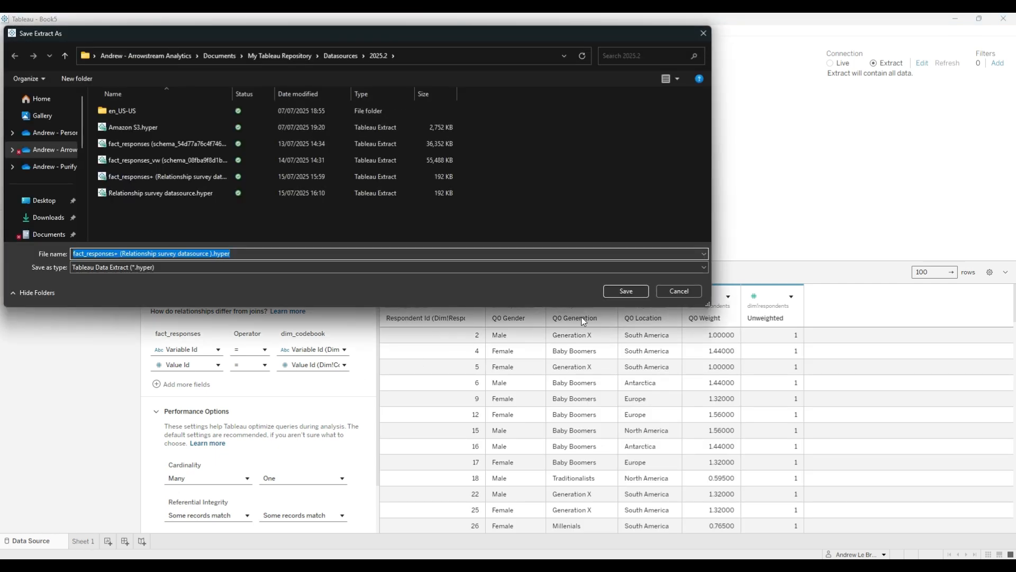
left_click(626, 291)
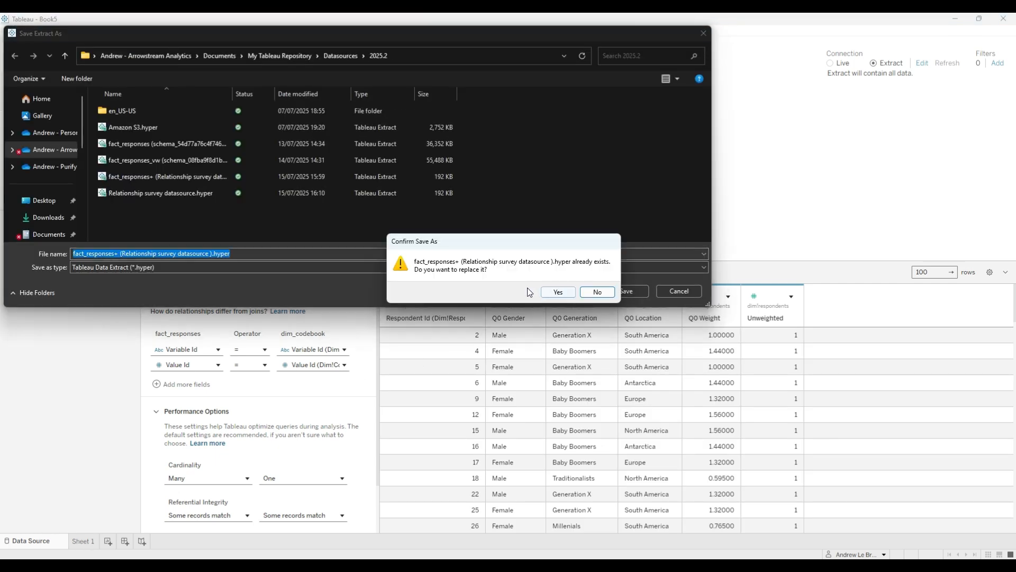
left_click(558, 295)
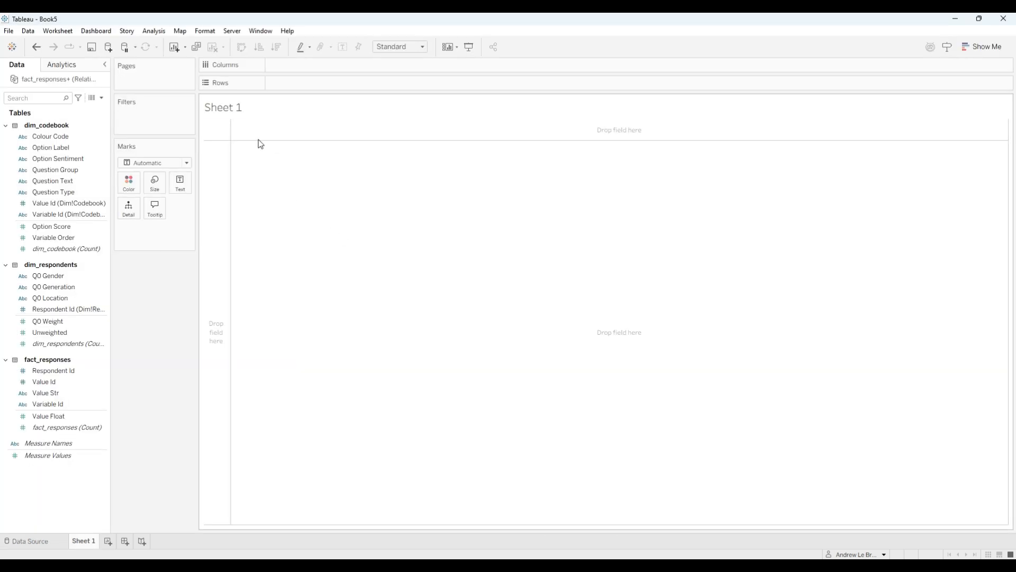
- Widen the data pane and place Variable Id from dim_codebook on the rows of Sheet 1
left_click_drag(113, 228, 151, 245)
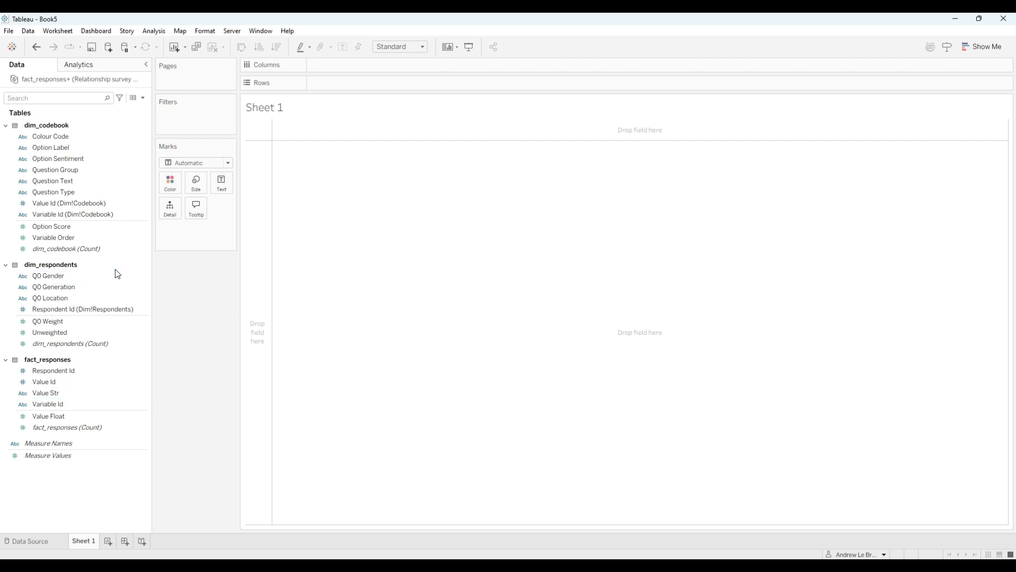
left_click(78, 214)
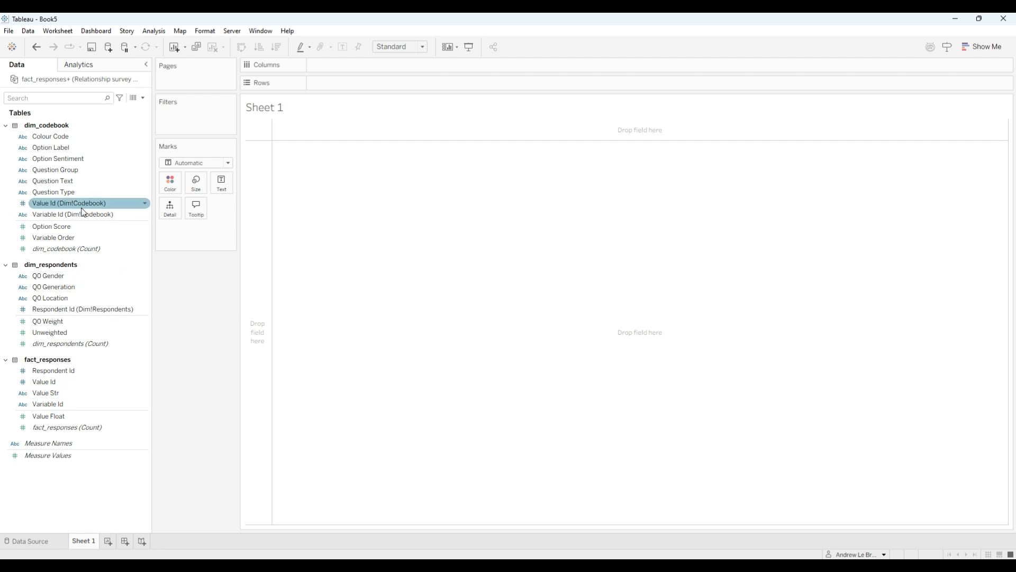
left_click(68, 169)
left_click(70, 192)
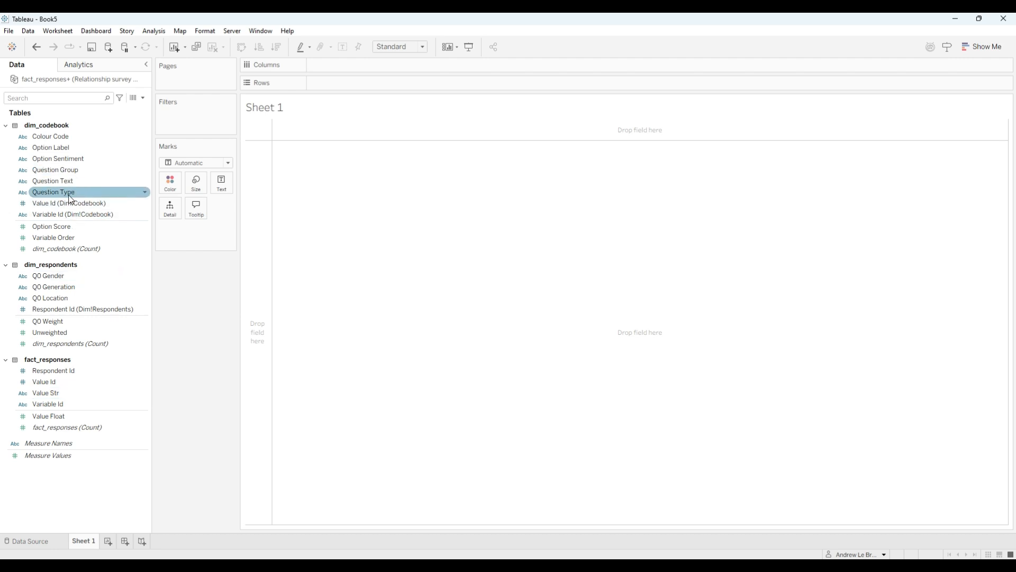
left_click(63, 215)
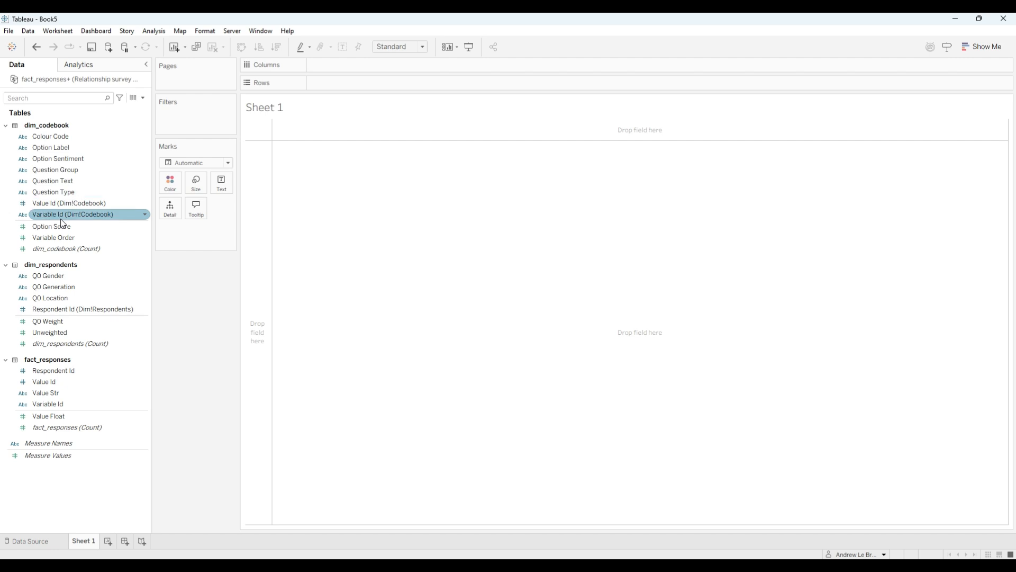
left_click_drag(61, 223, 253, 188)
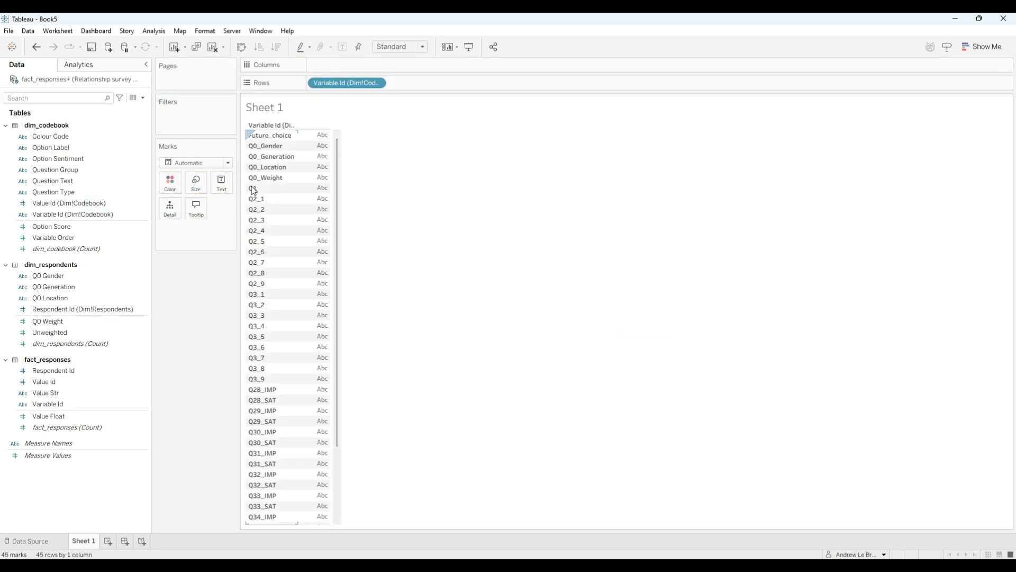
- Add Question Text and Option Label from dim_codebook to the rows after Variable Id
left_click(65, 182)
left_click_drag(66, 183, 443, 90)
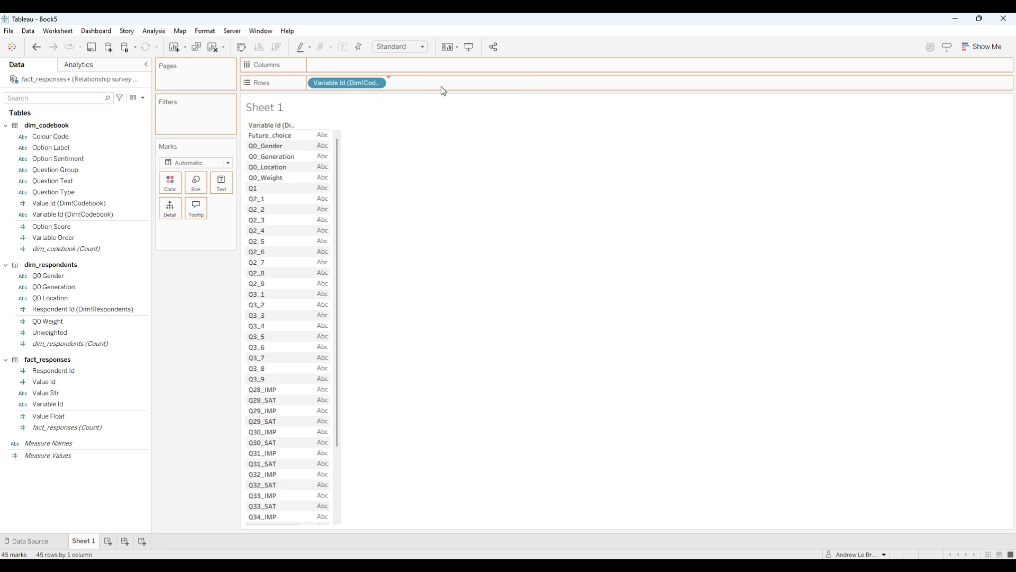
left_click(63, 148)
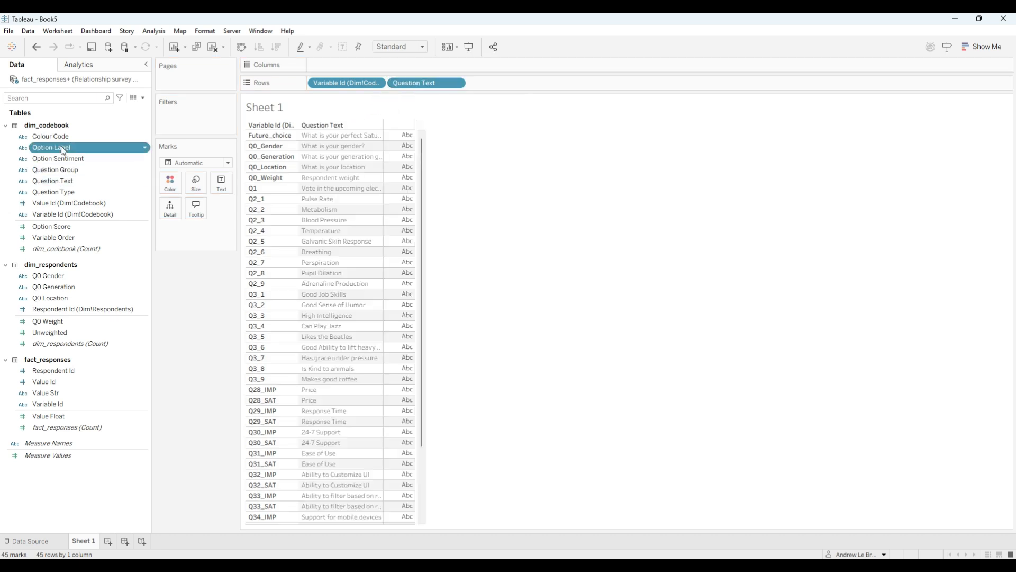
left_click_drag(62, 149, 522, 89)
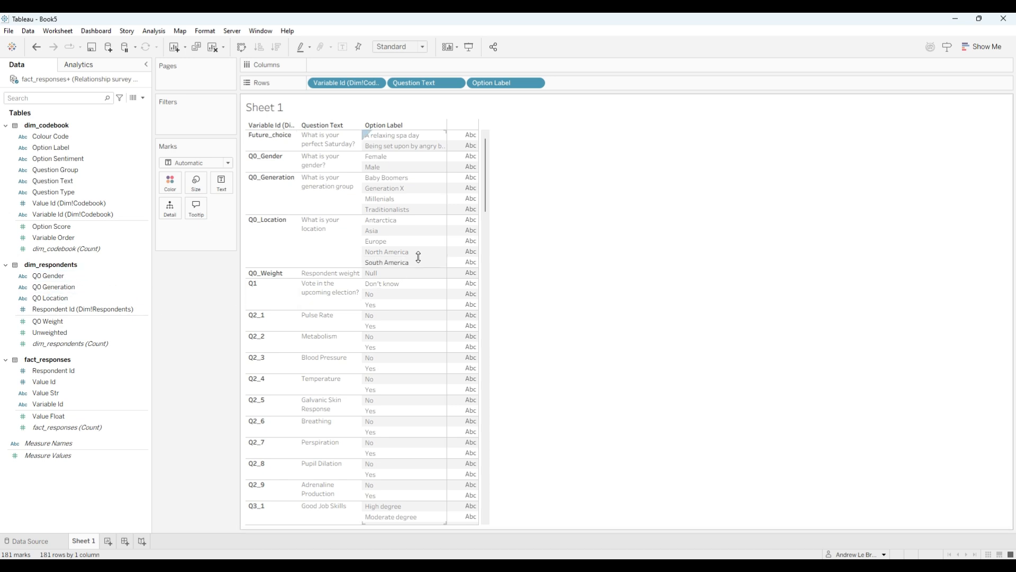
- Add the Unweighted measure to the columns and convert it to Percent of Total with a quick table calculation
mouse_move(478, 138)
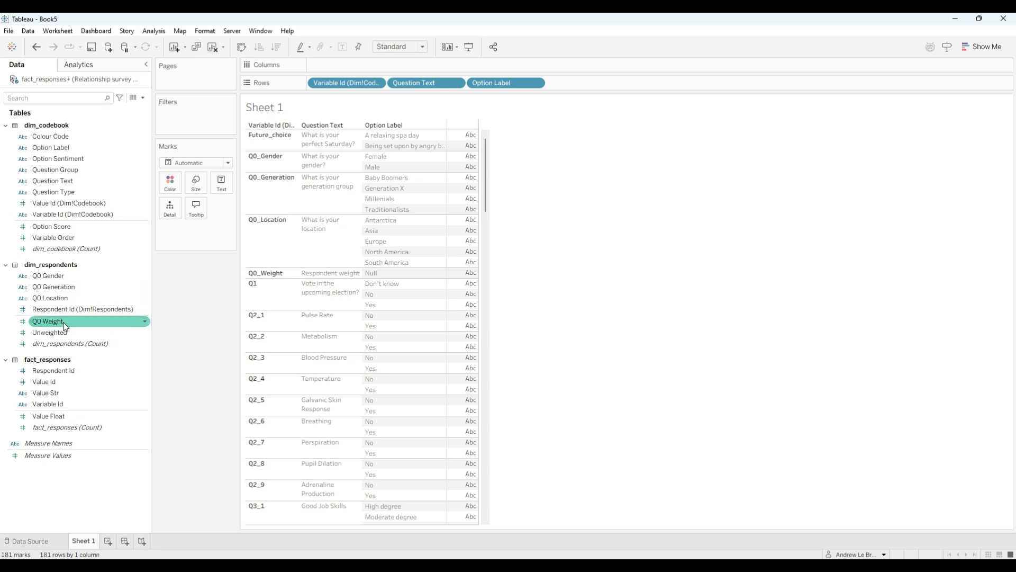
mouse_move(65, 334)
left_mouse_down()
mouse_move(216, 297)
mouse_move(432, 95)
mouse_move(420, 66)
left_mouse_up()
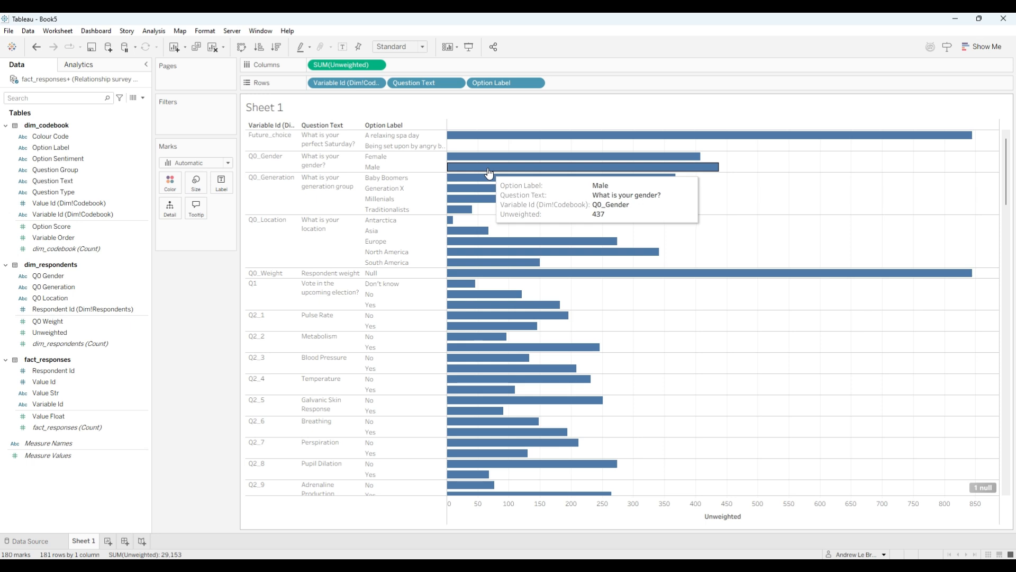
right_click(350, 66)
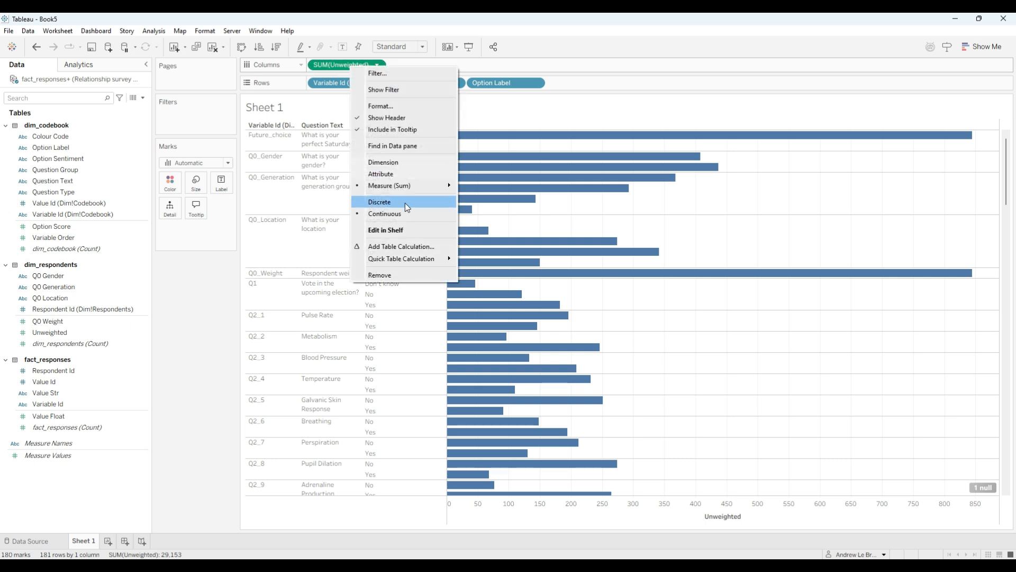
mouse_move(432, 259)
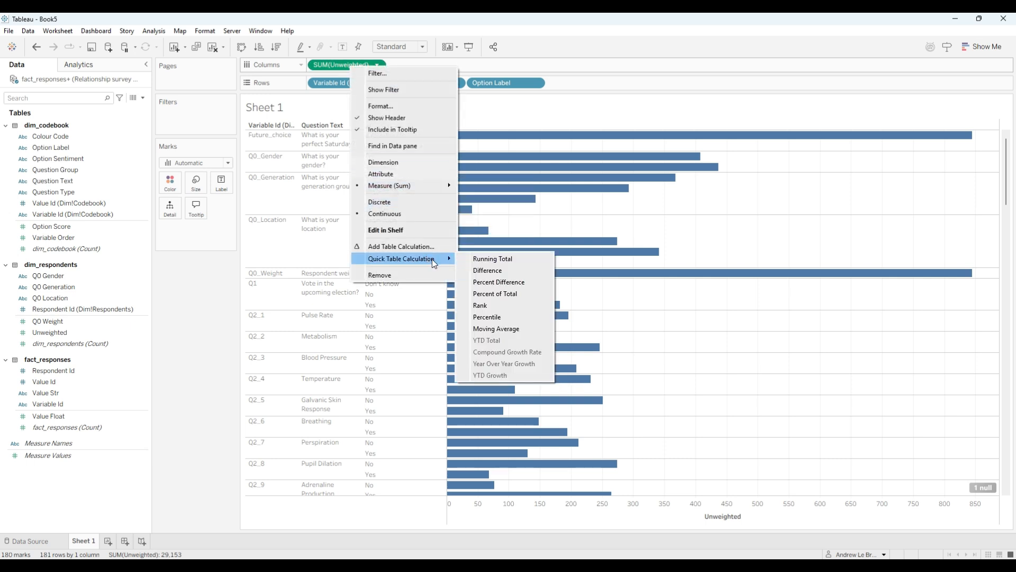
left_click(505, 294)
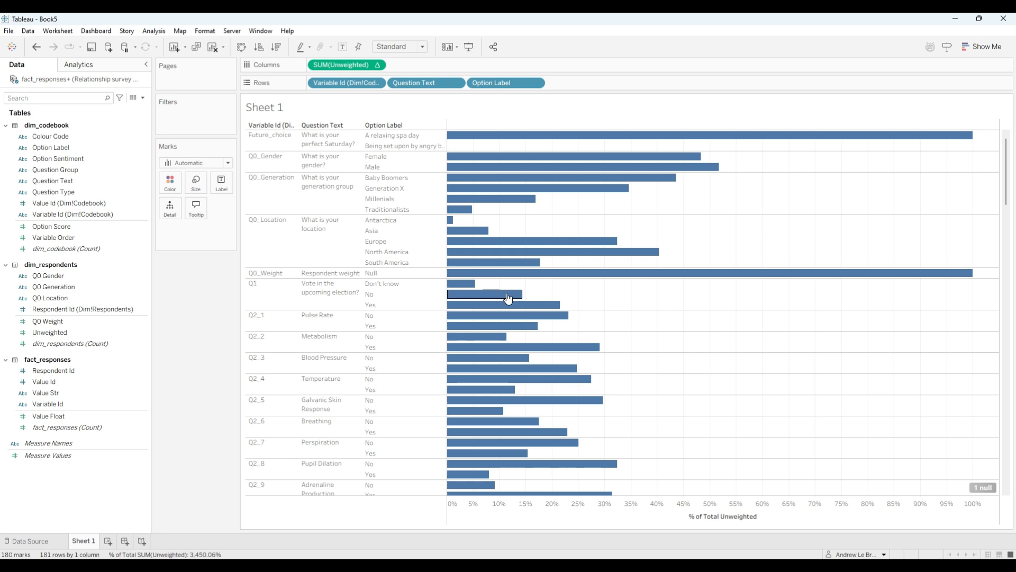
- Show mark labels on the bars and inspect the percentages of individual answer options
mouse_move(570, 166)
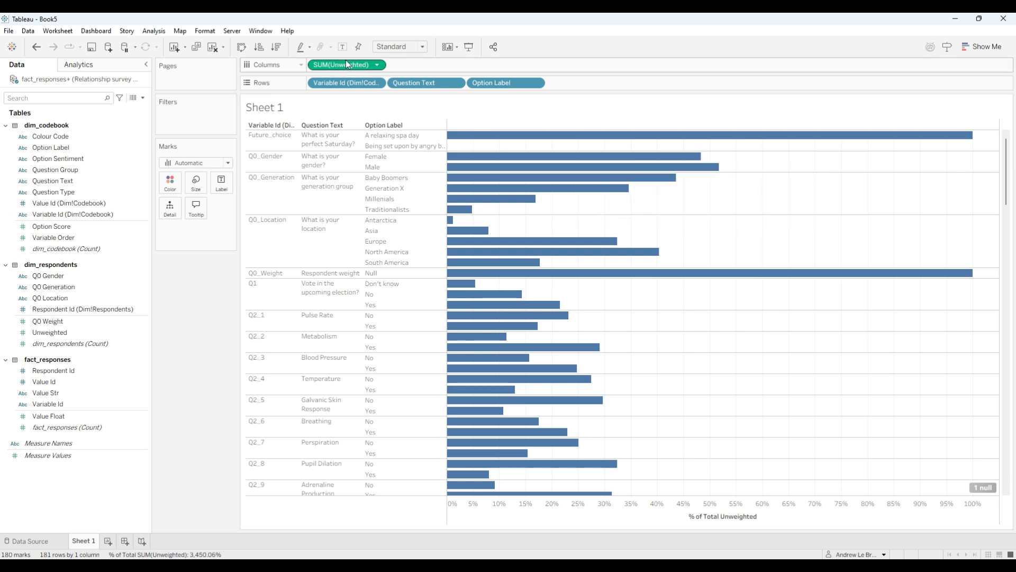
left_click(221, 182)
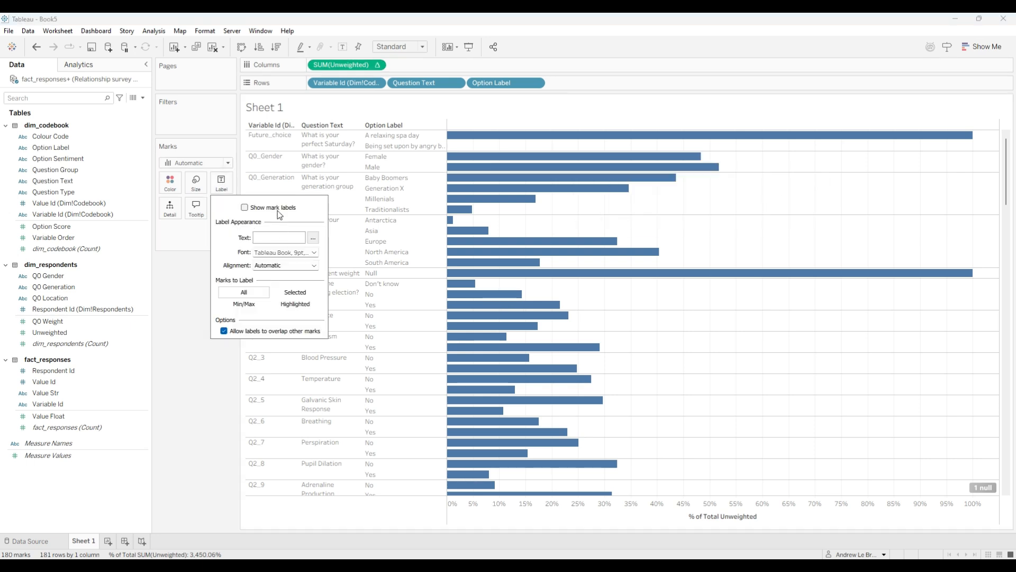
left_click(278, 209)
left_click(186, 283)
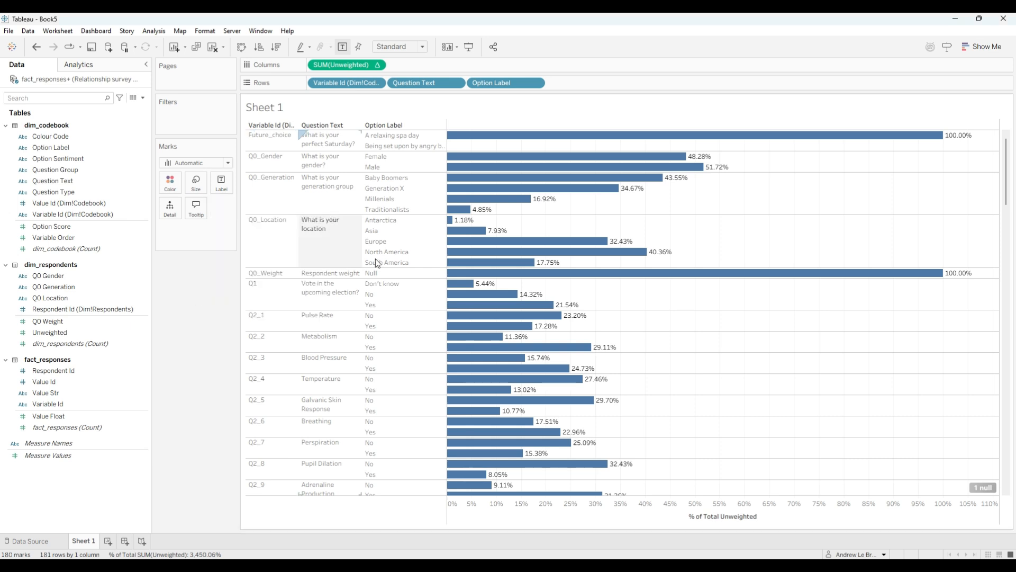
mouse_move(583, 175)
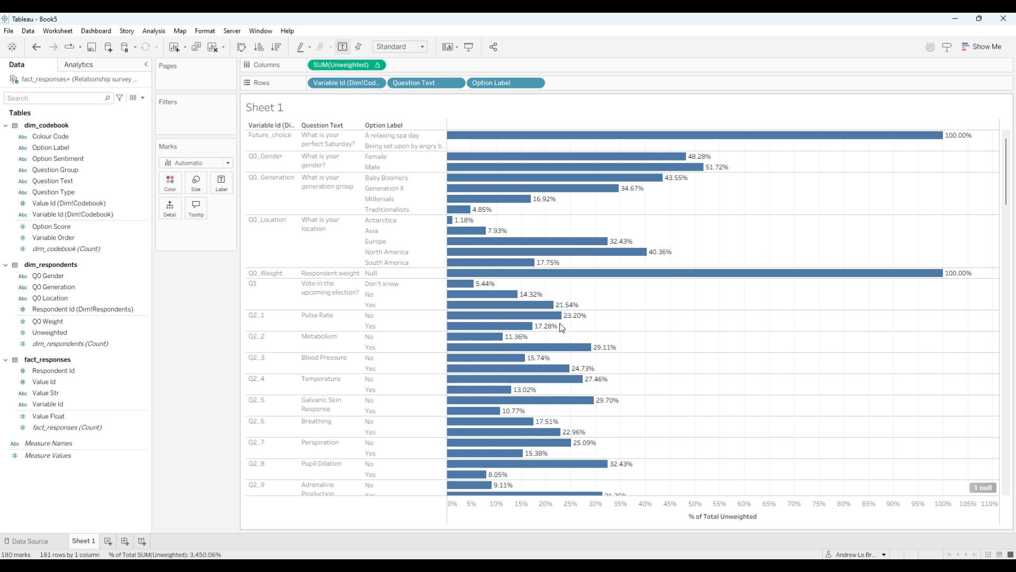
mouse_move(531, 352)
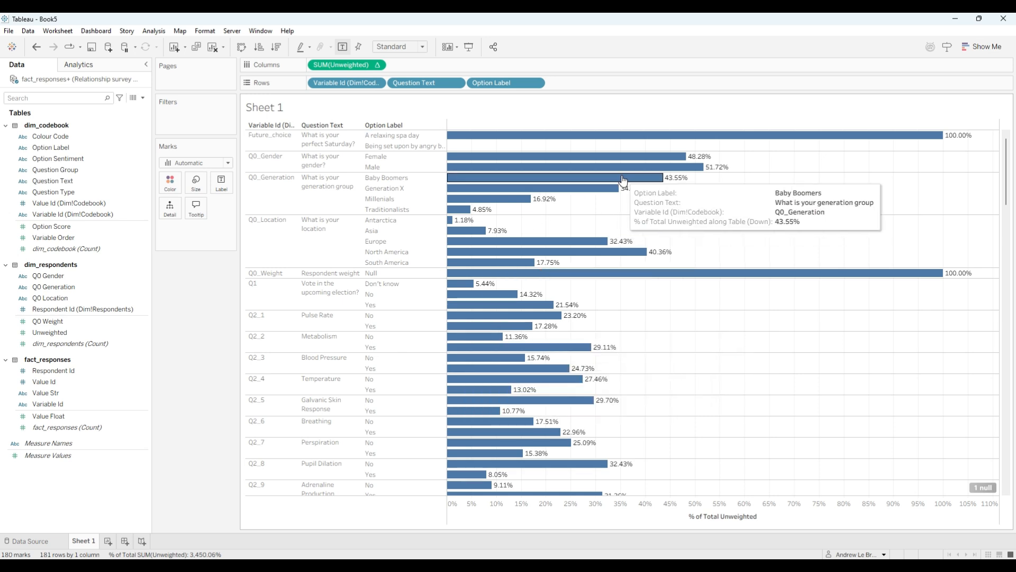
mouse_move(468, 188)
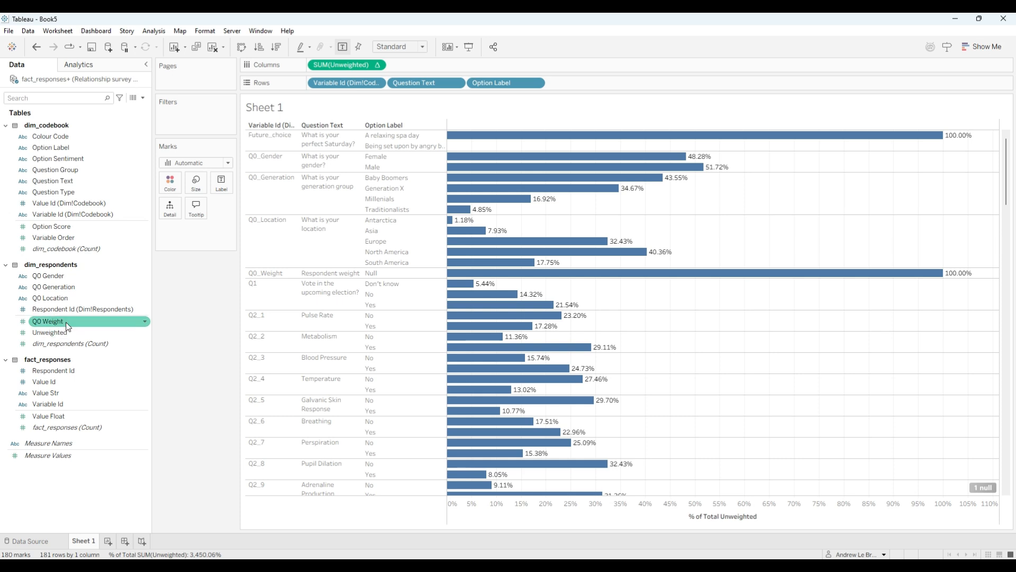
- Add Q0 Weight as a second column measure calculated as Percent of Total, and widen the Option Label column to show full labels
left_click_drag(58, 321, 431, 66)
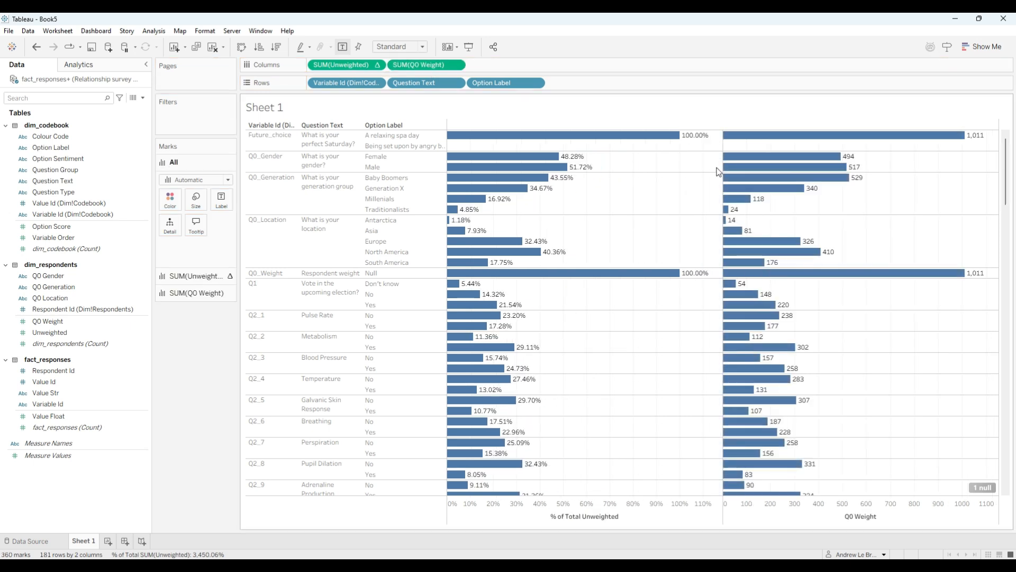
right_click(426, 60)
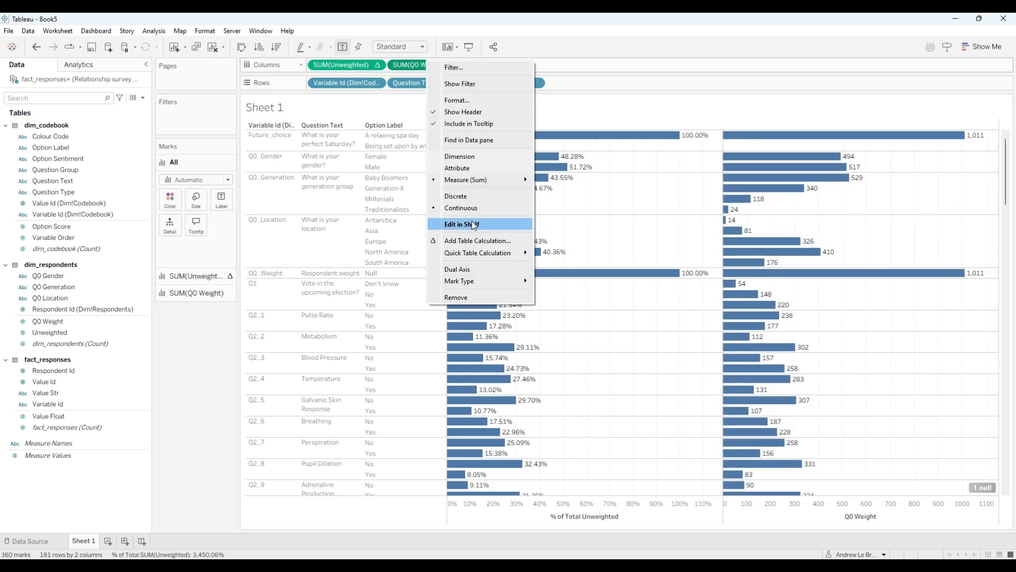
mouse_move(515, 254)
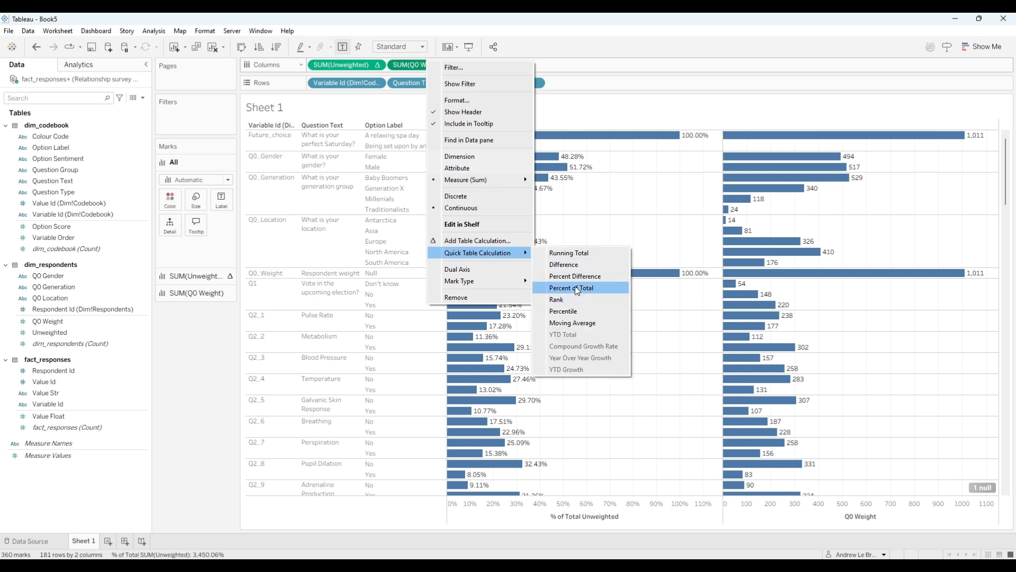
left_click(576, 290)
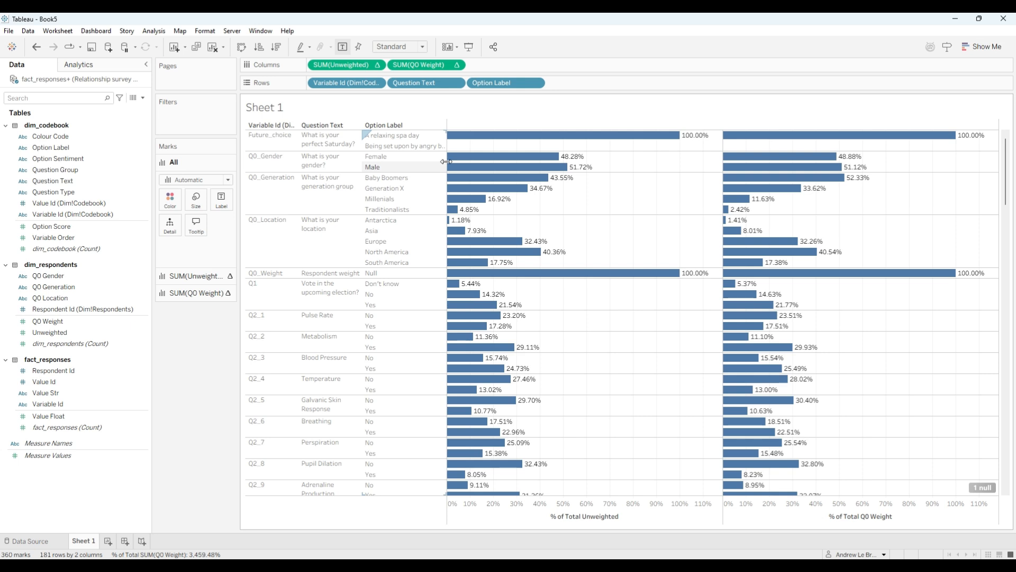
left_click_drag(448, 159, 473, 159)
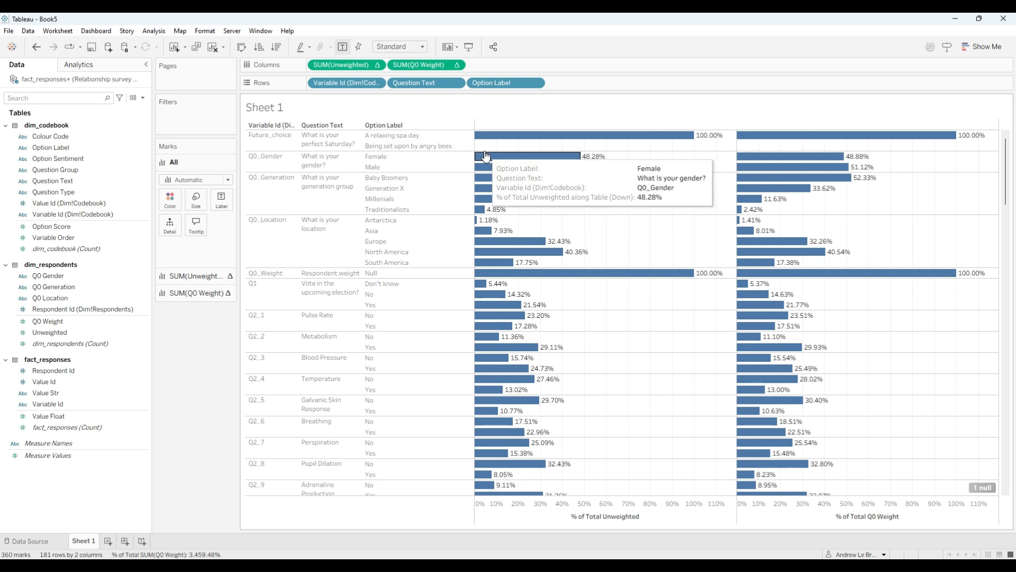
- Review the relationship between fact_responses and dim_codebook in the data source, and return to Sheet 1 to inspect the Future_choice bar
right_click(69, 81)
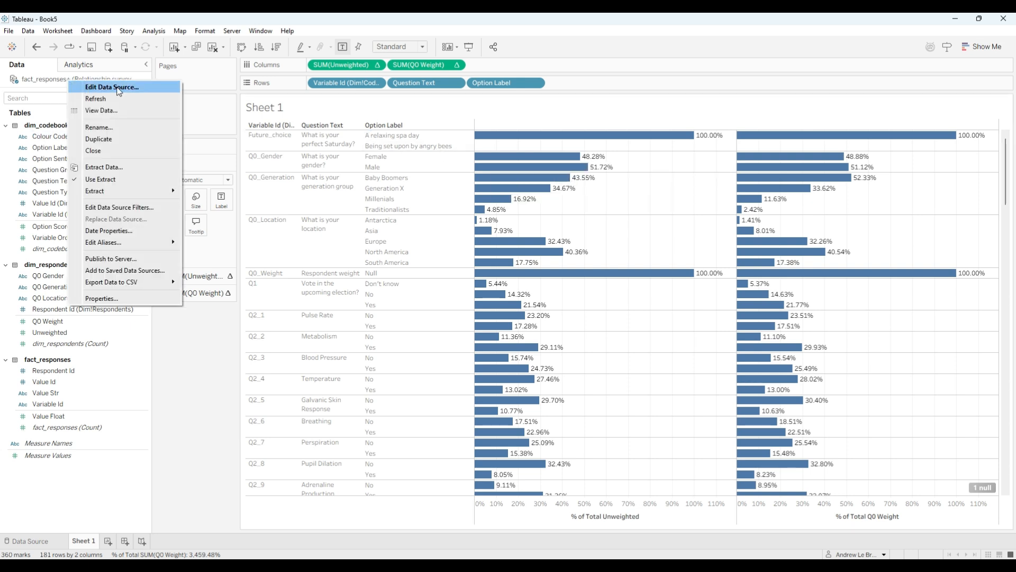
left_click(106, 87)
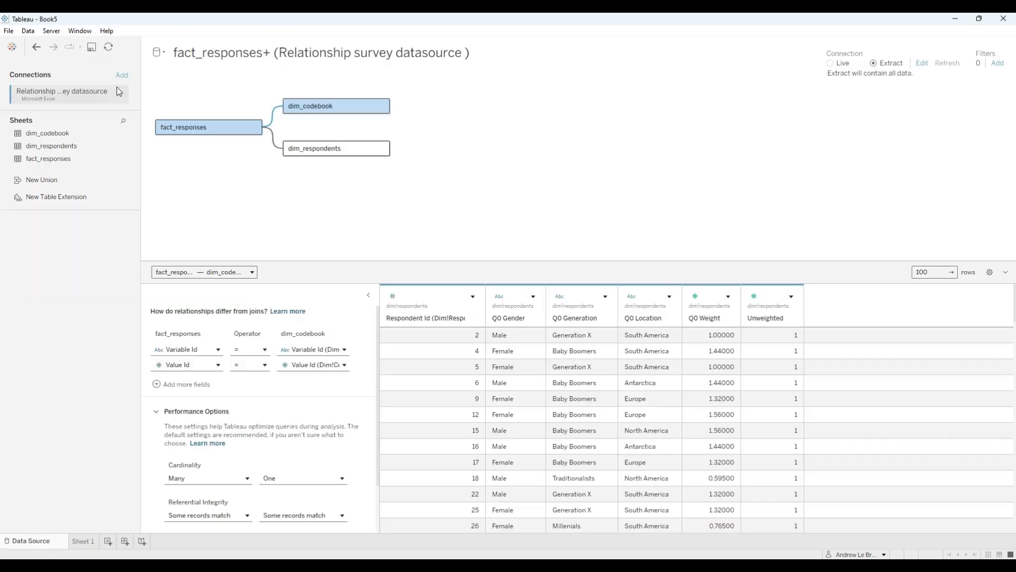
left_click(282, 113)
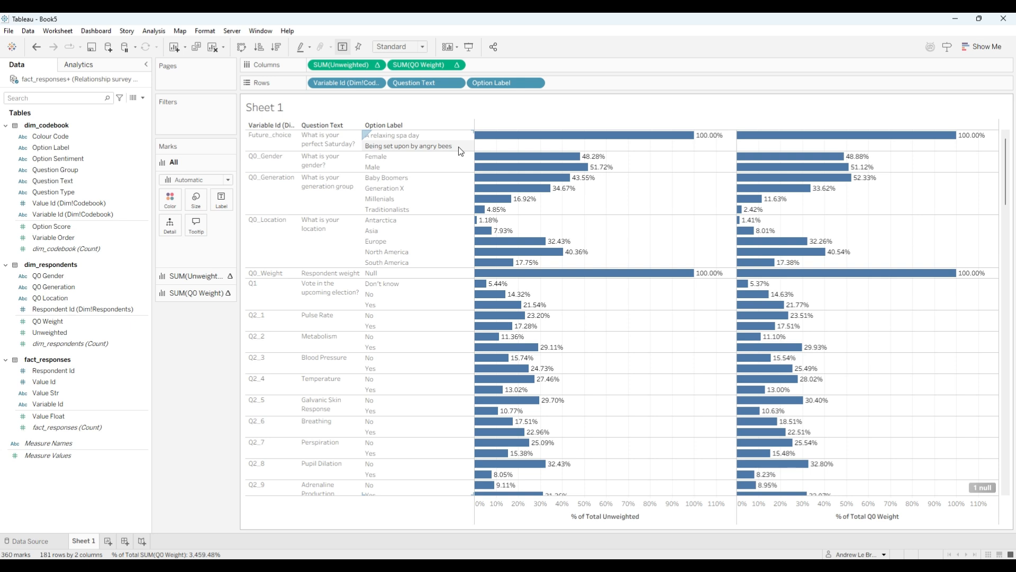
mouse_move(553, 142)
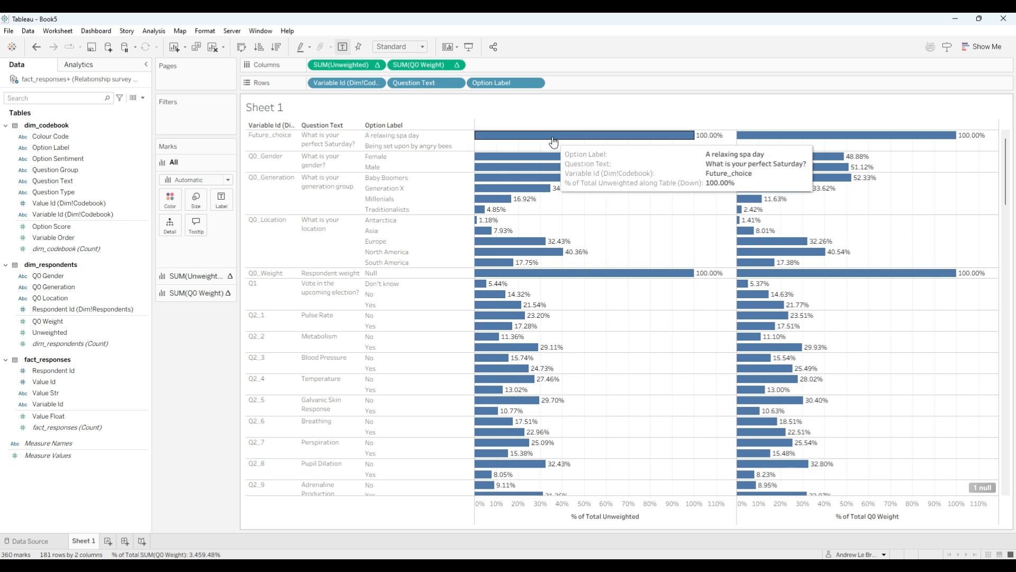